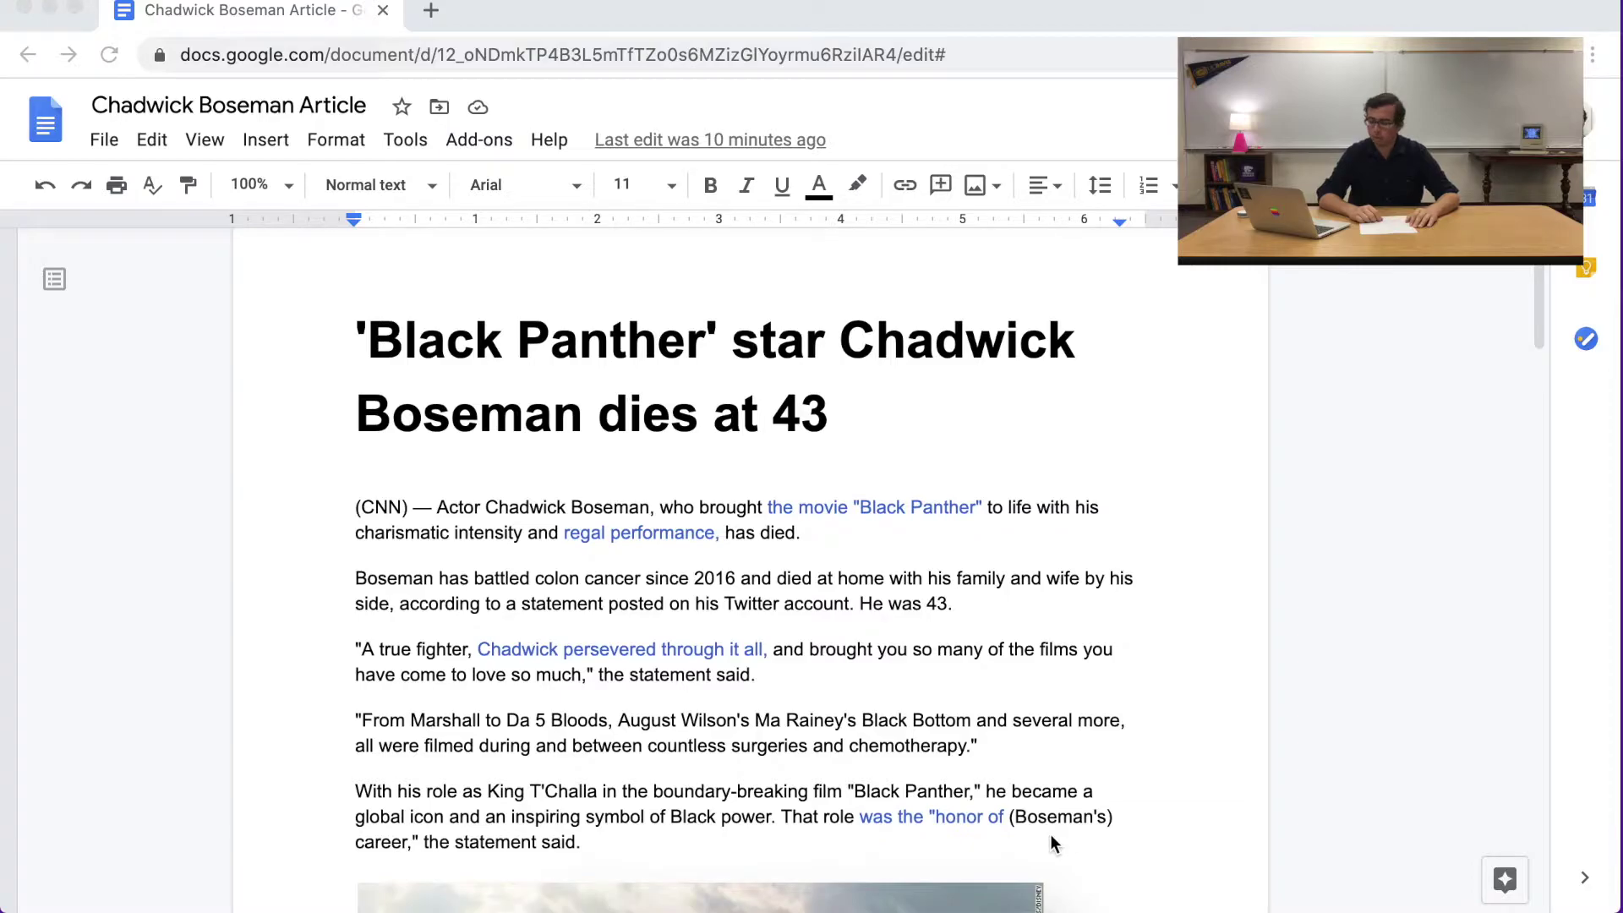
Step: Skim the whole article from beginning to end and check the news source named at the start of the first paragraph
scroll(546, 363, up, 1)
scroll(546, 363, down, 20)
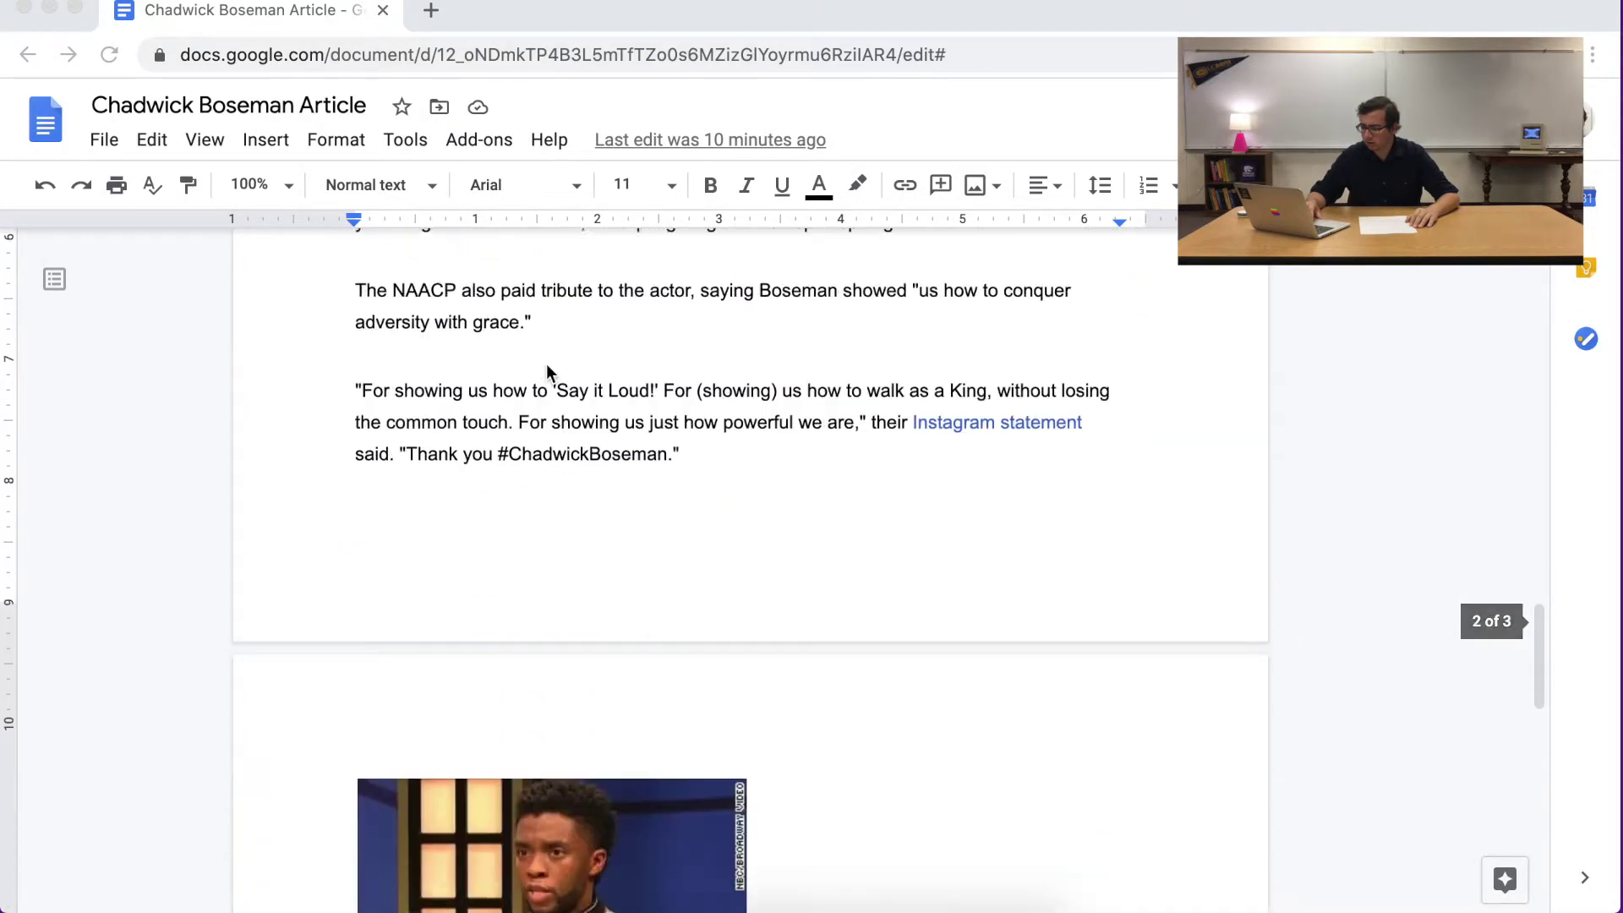
scroll(547, 363, down, 7)
scroll(547, 363, up, 11)
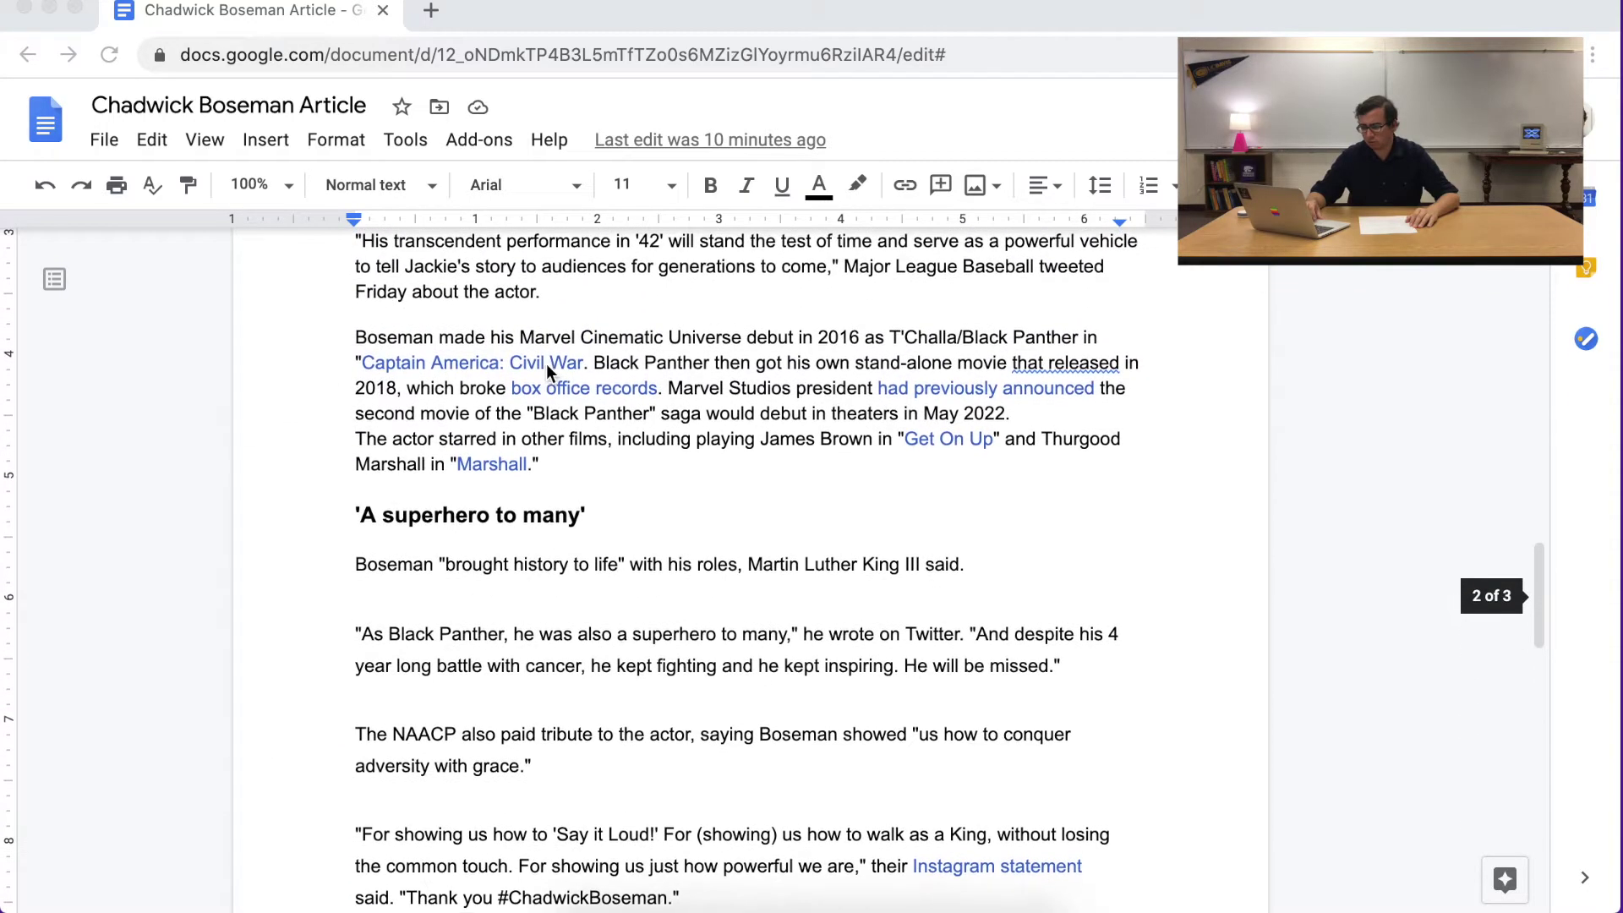
scroll(546, 363, down, 4)
scroll(546, 364, up, 15)
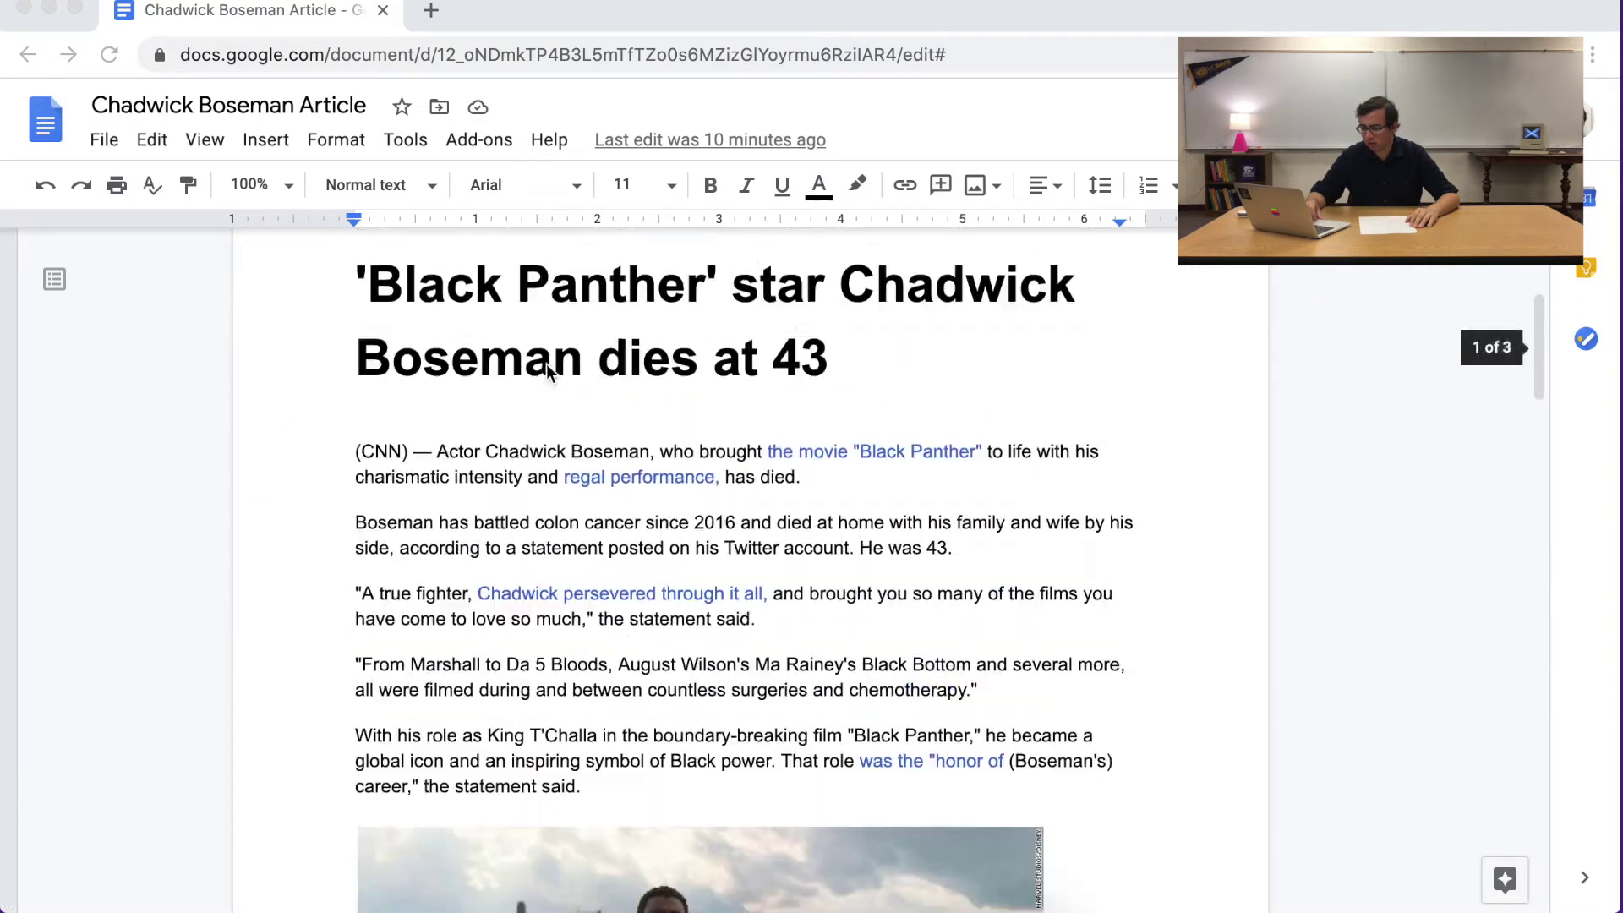
scroll(546, 363, up, 3)
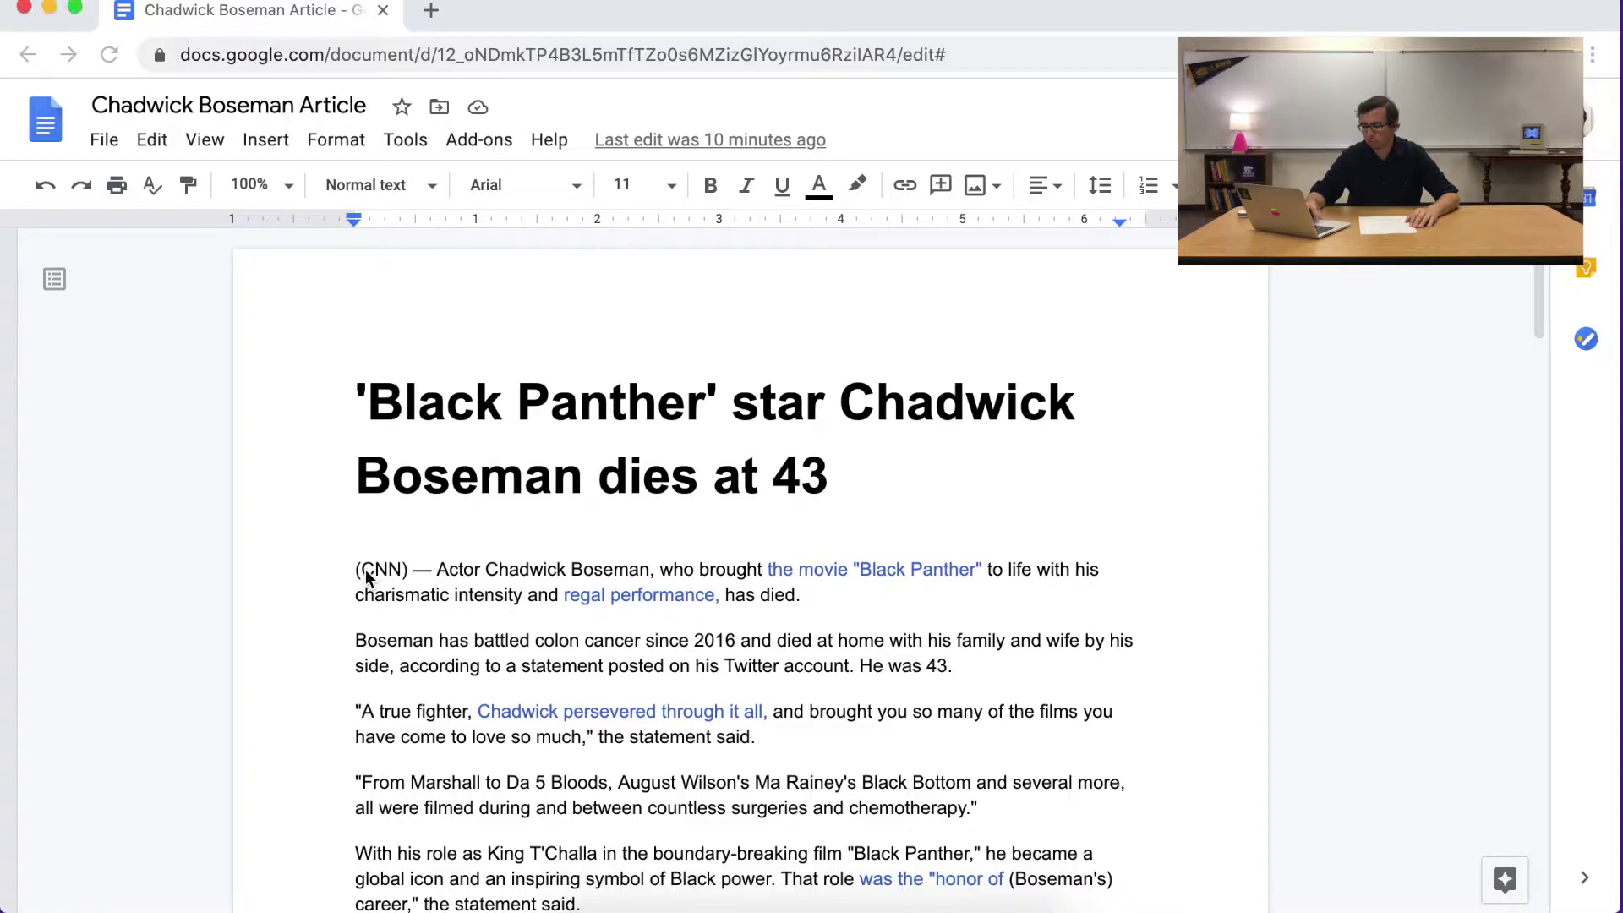
drag(355, 569, 409, 567)
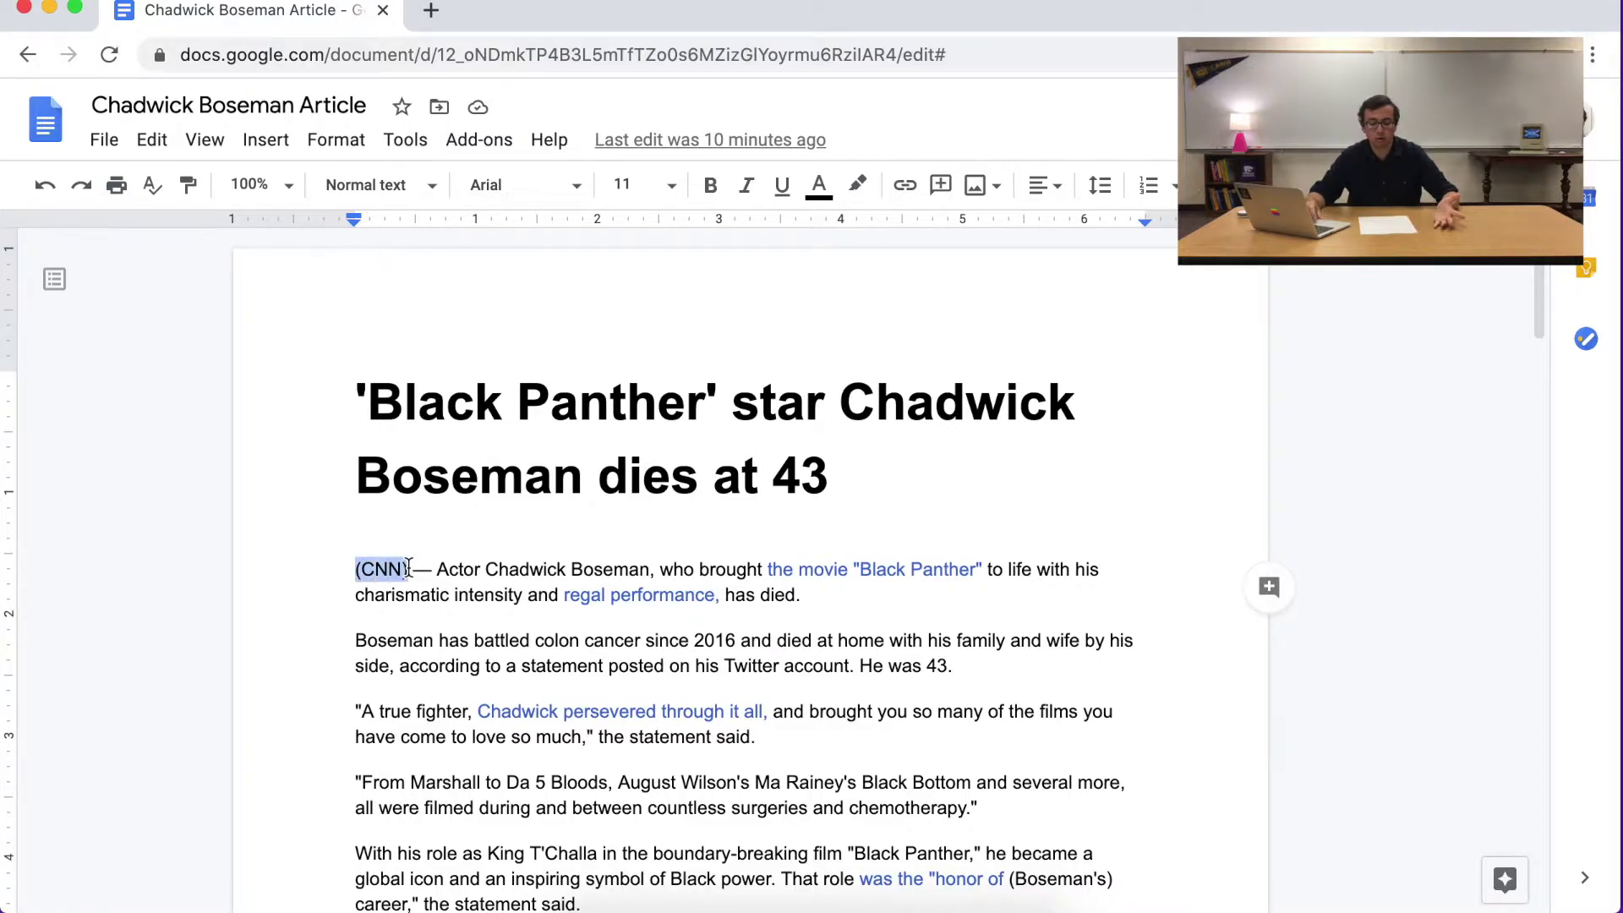
click(458, 571)
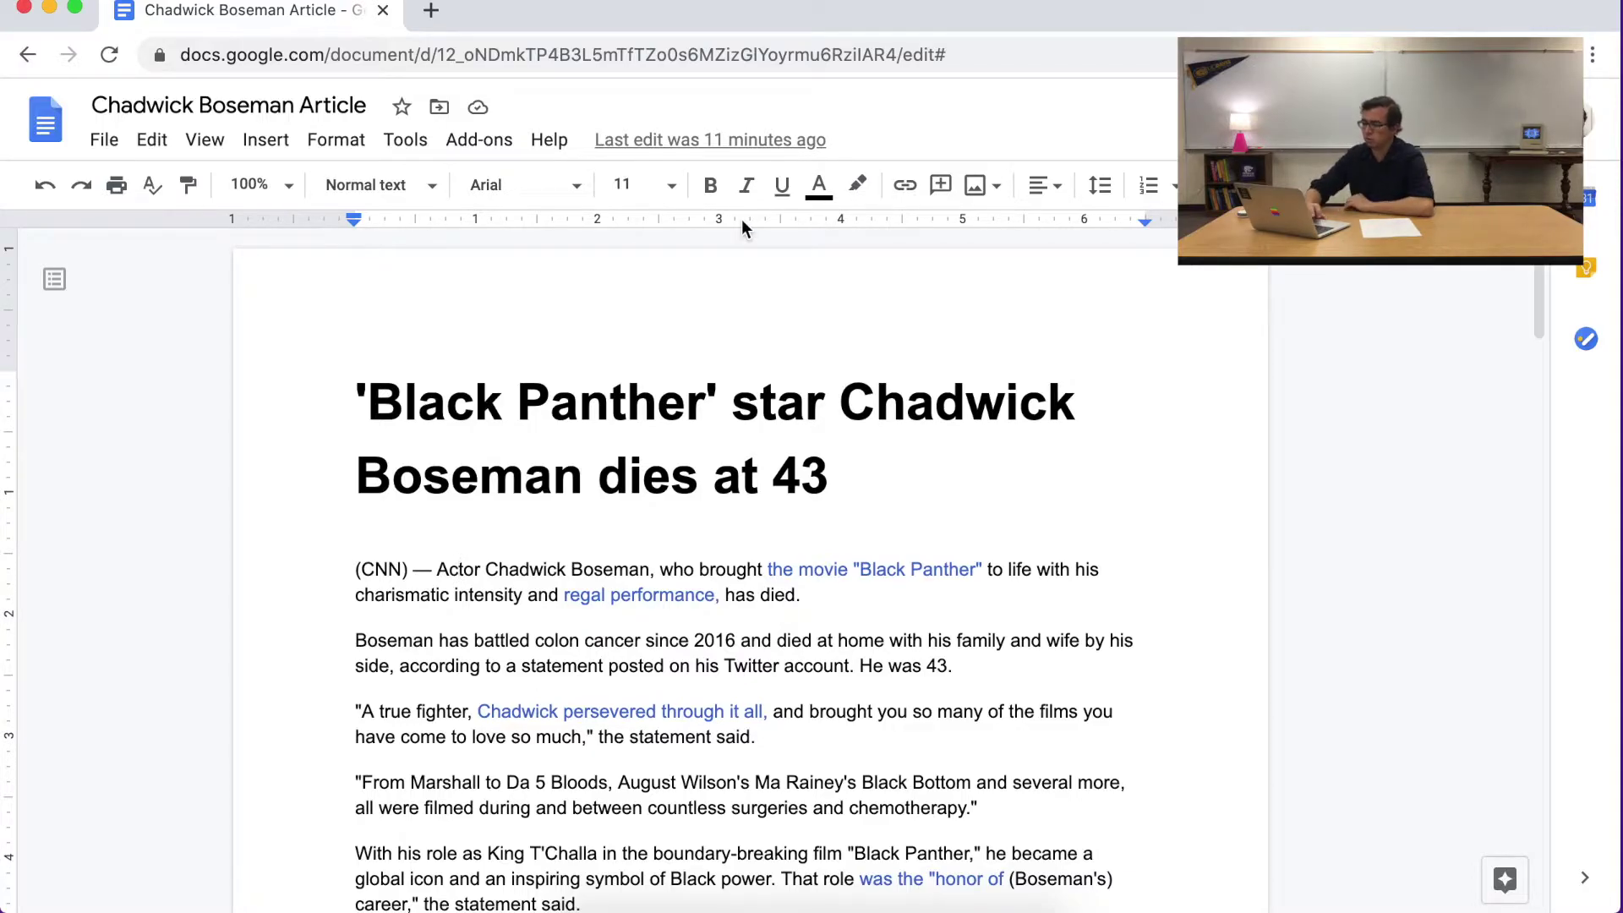
Step: Highlight the phrase "brought the movie "Black Panther" to life" in the first paragraph in yellow
click(875, 193)
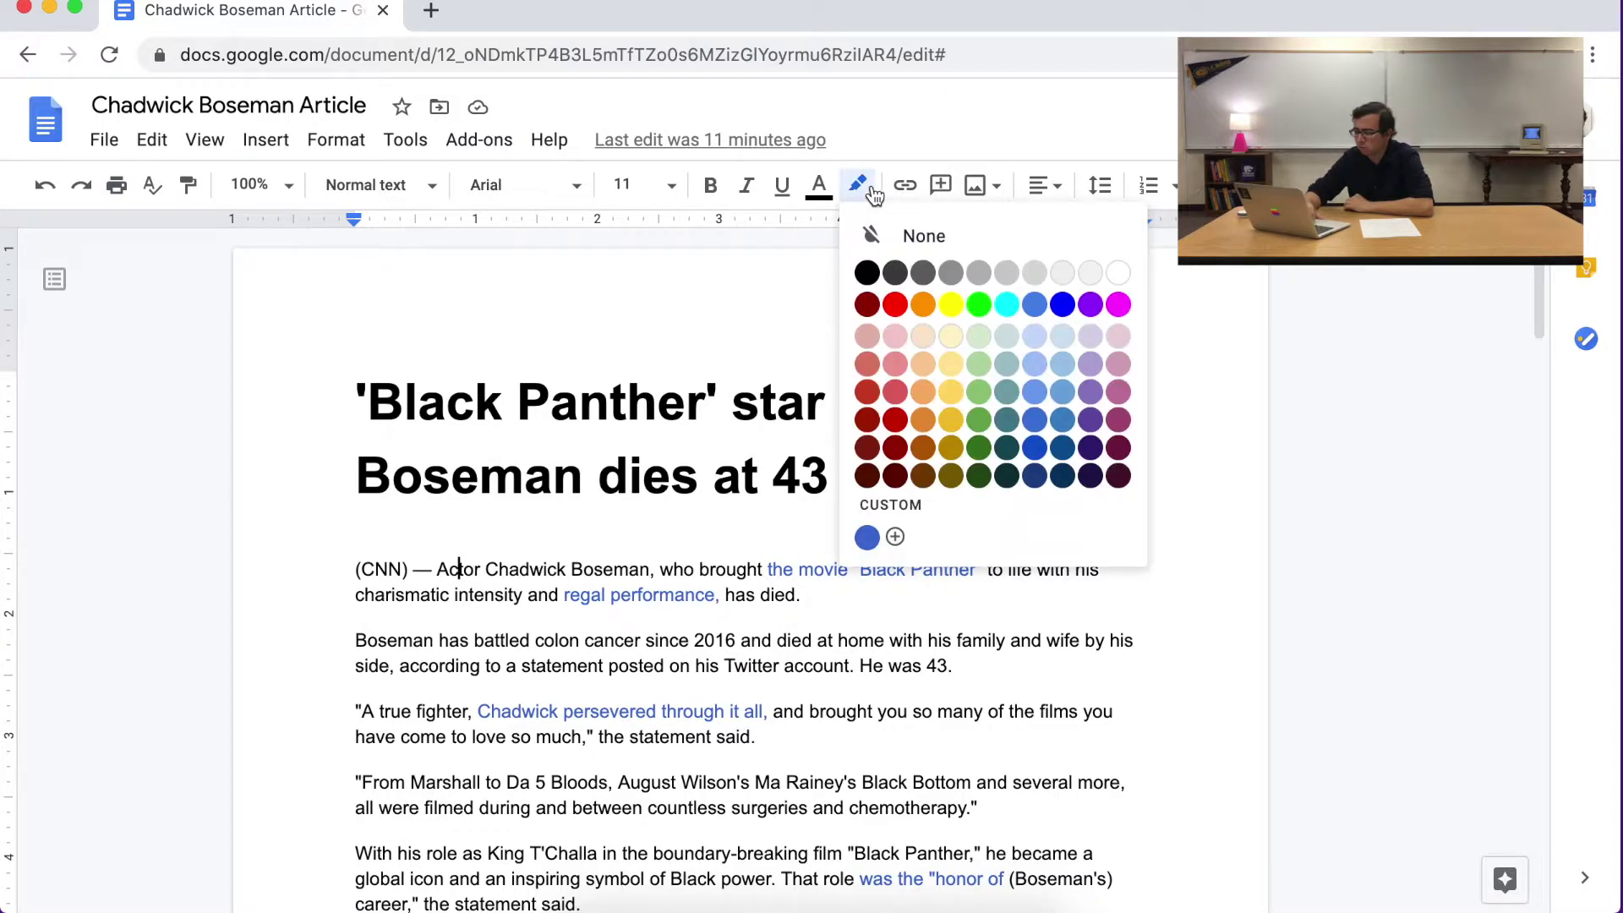
click(947, 302)
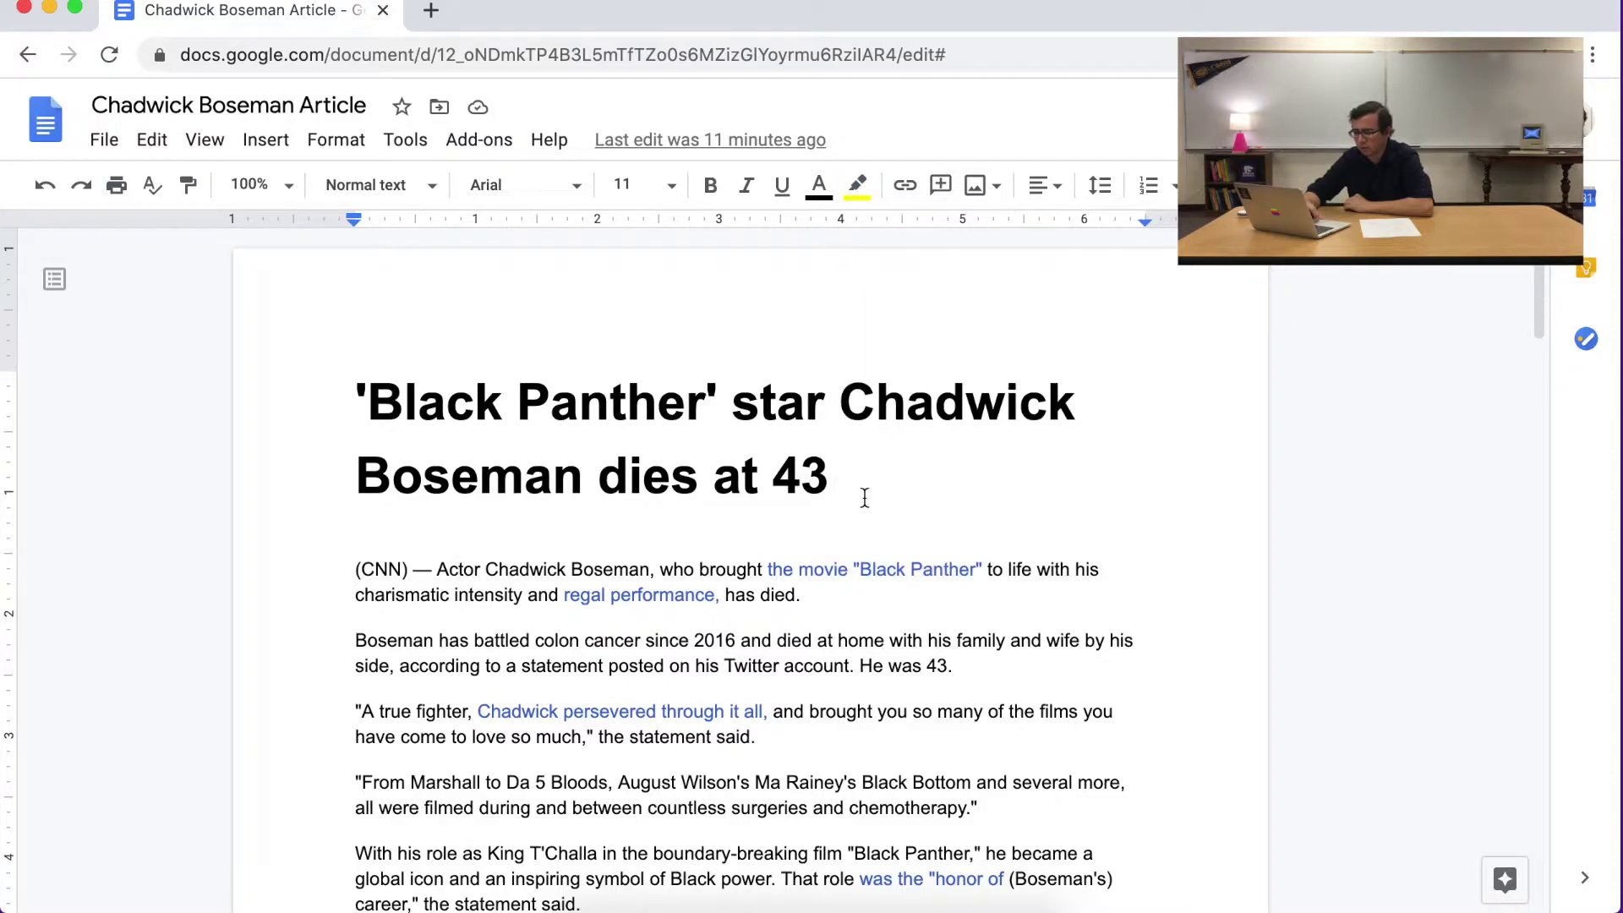
scroll(780, 545, down, 2)
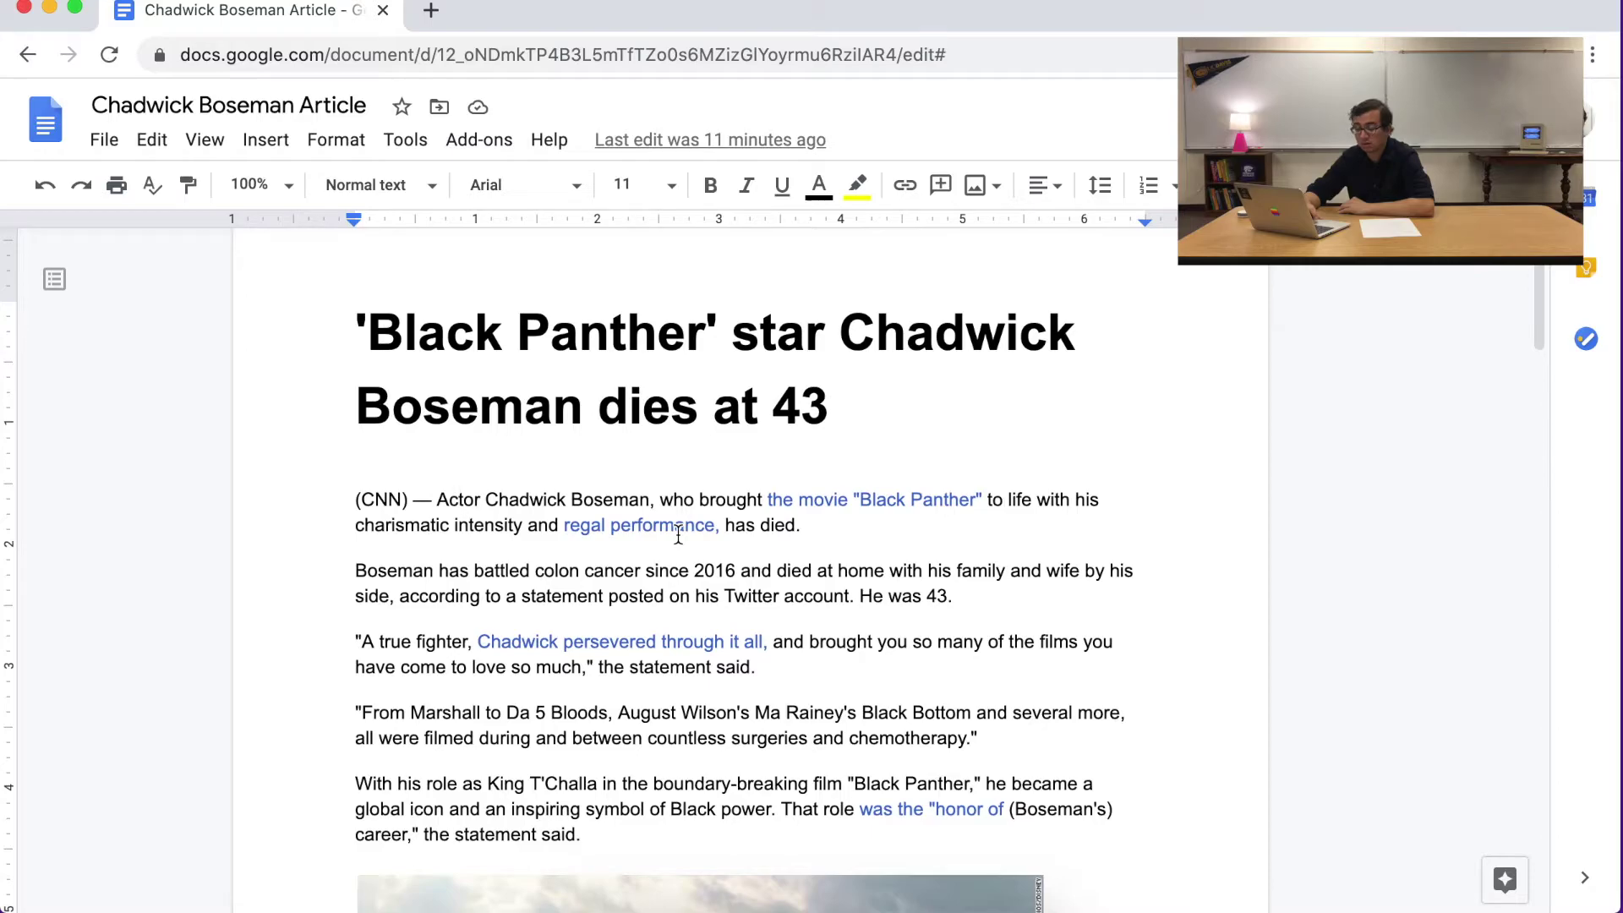
drag(699, 498, 1035, 497)
click(855, 185)
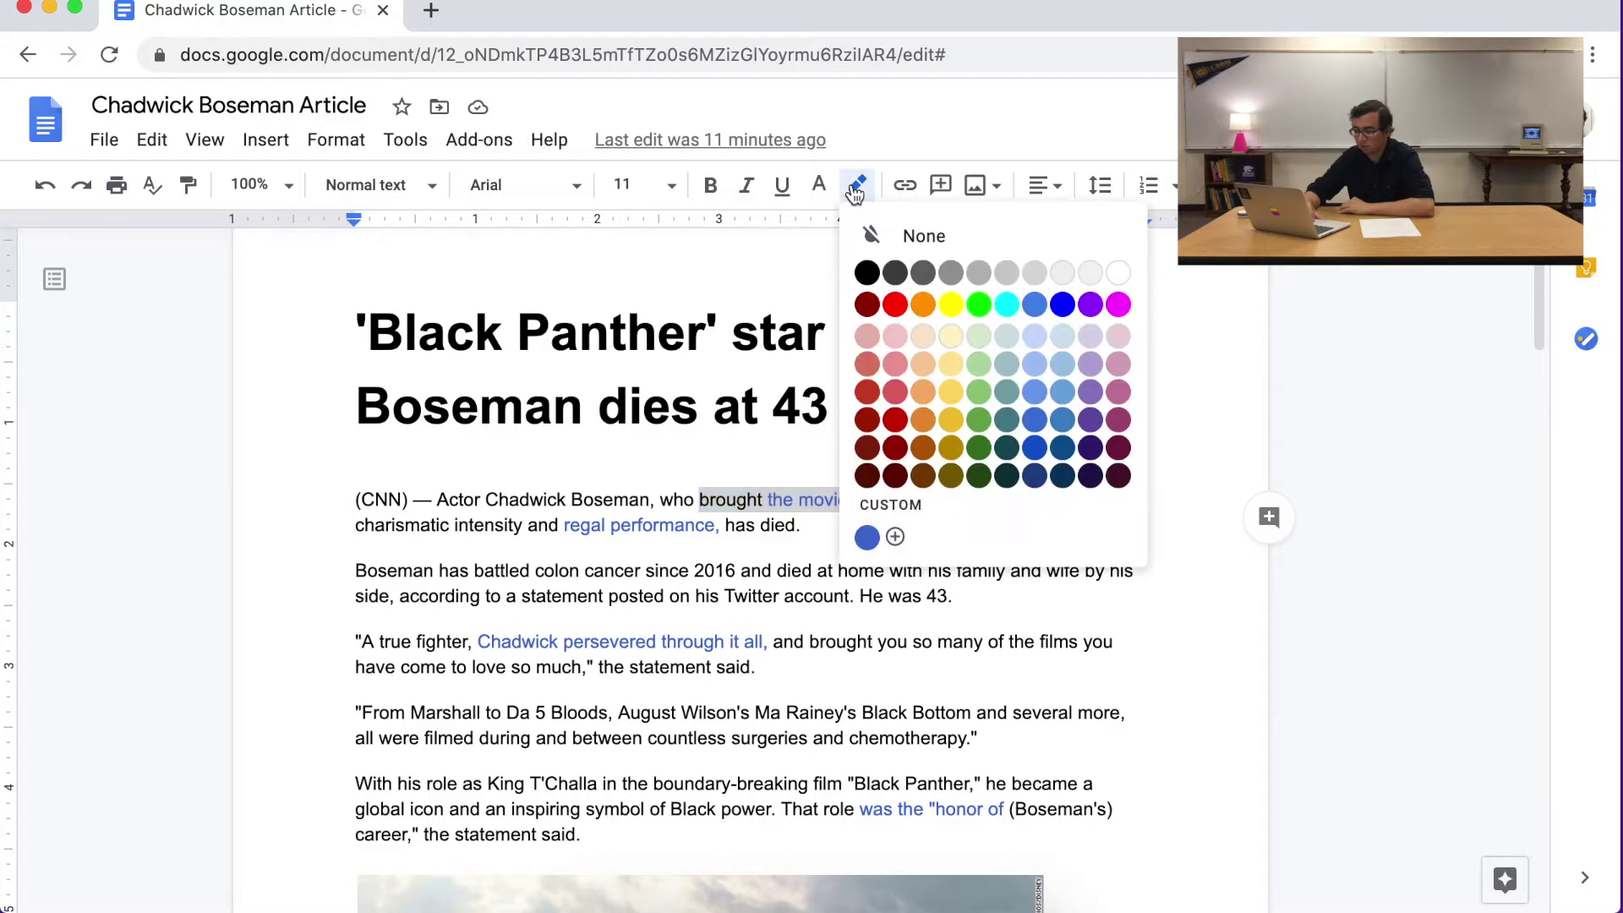
click(952, 305)
click(978, 538)
Step: Highlight "colon cancer" in the second paragraph of the article in yellow
scroll(978, 537, down, 1)
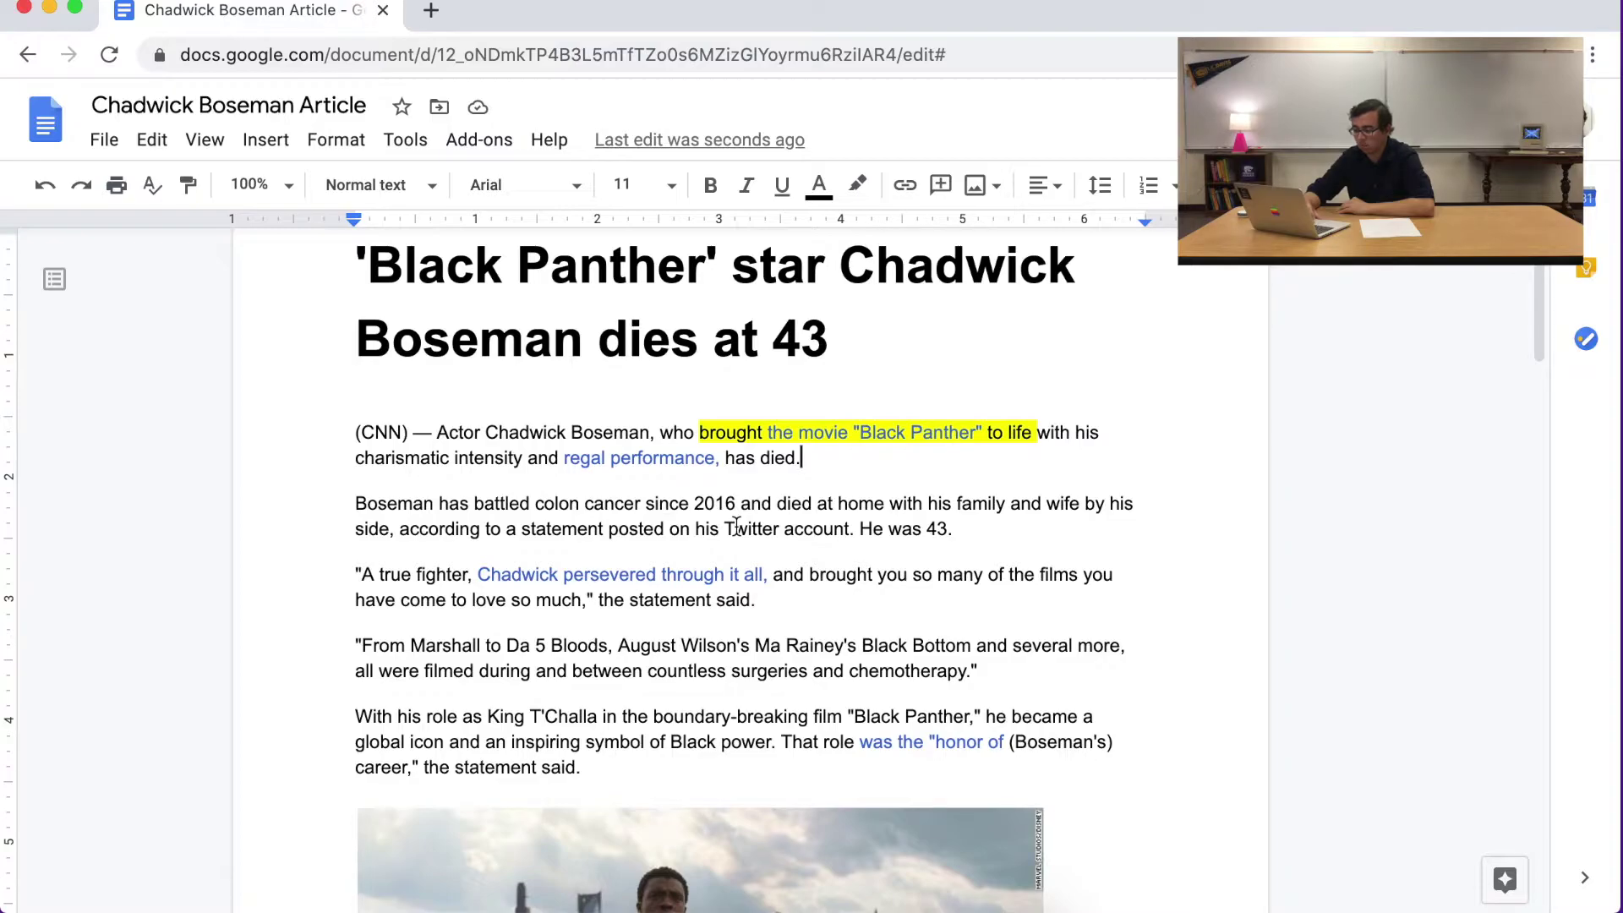
drag(536, 503, 645, 504)
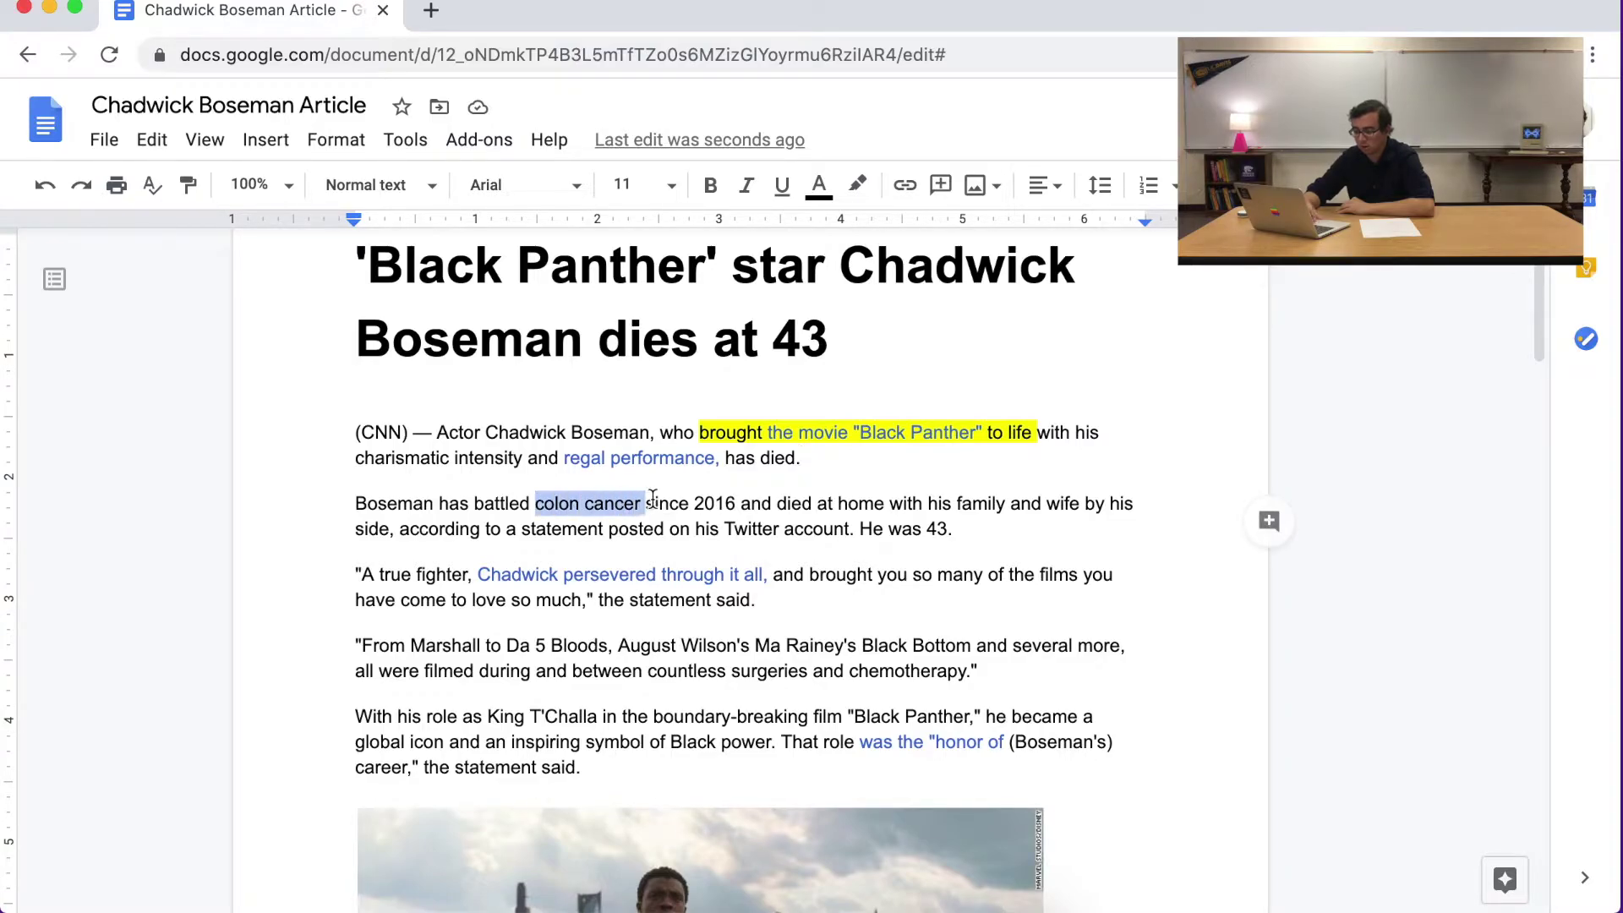
click(857, 184)
click(932, 298)
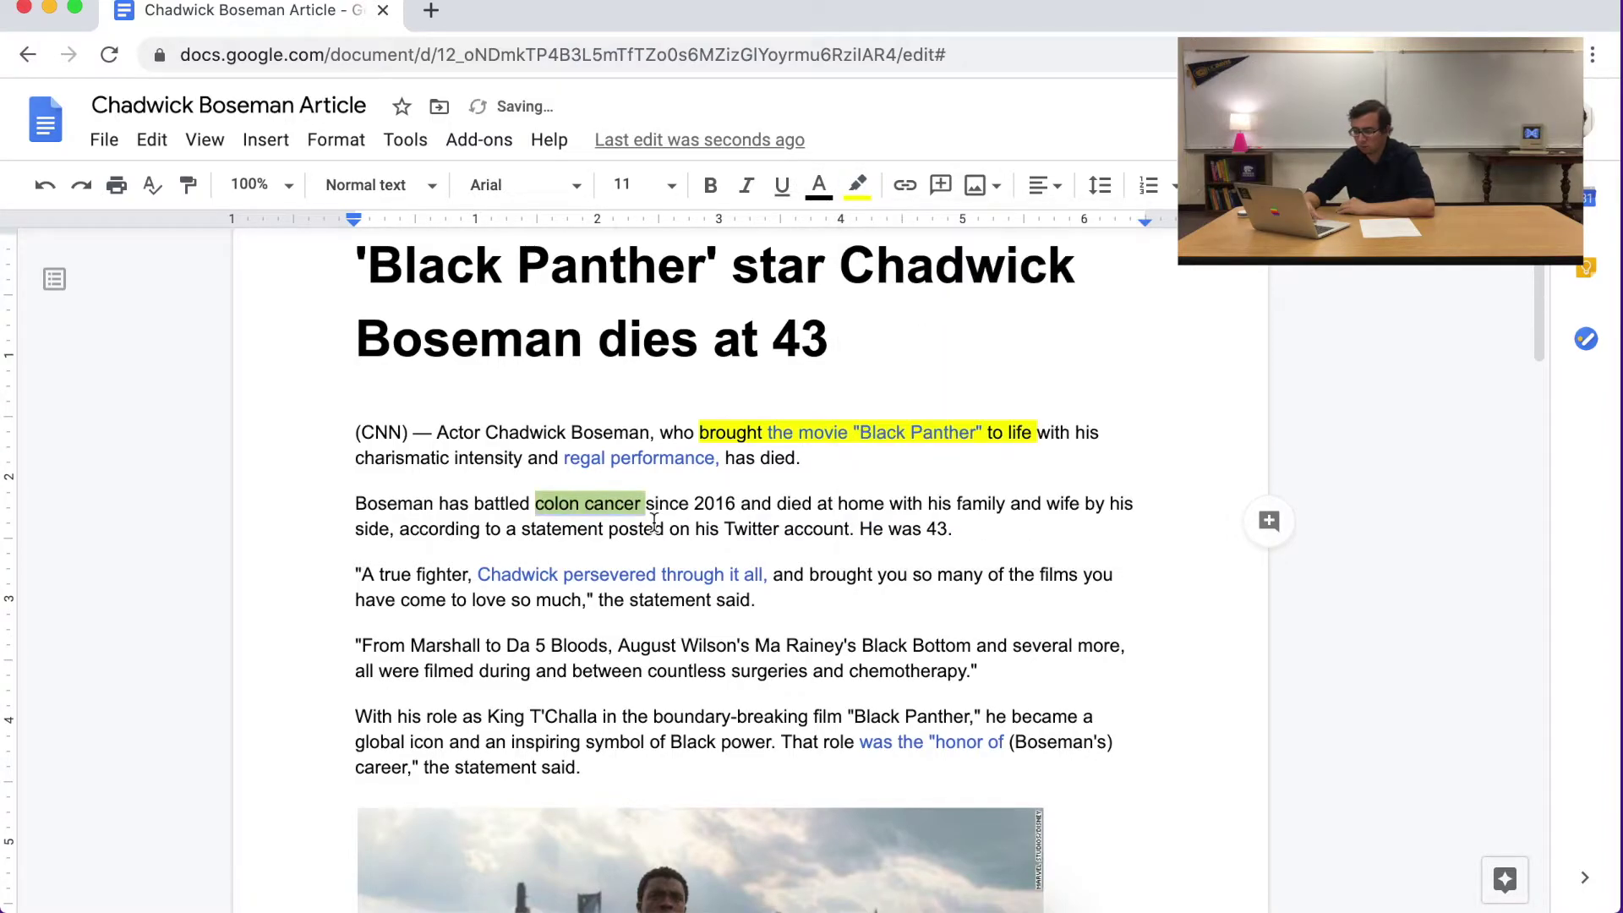
scroll(654, 524, down, 2)
click(641, 558)
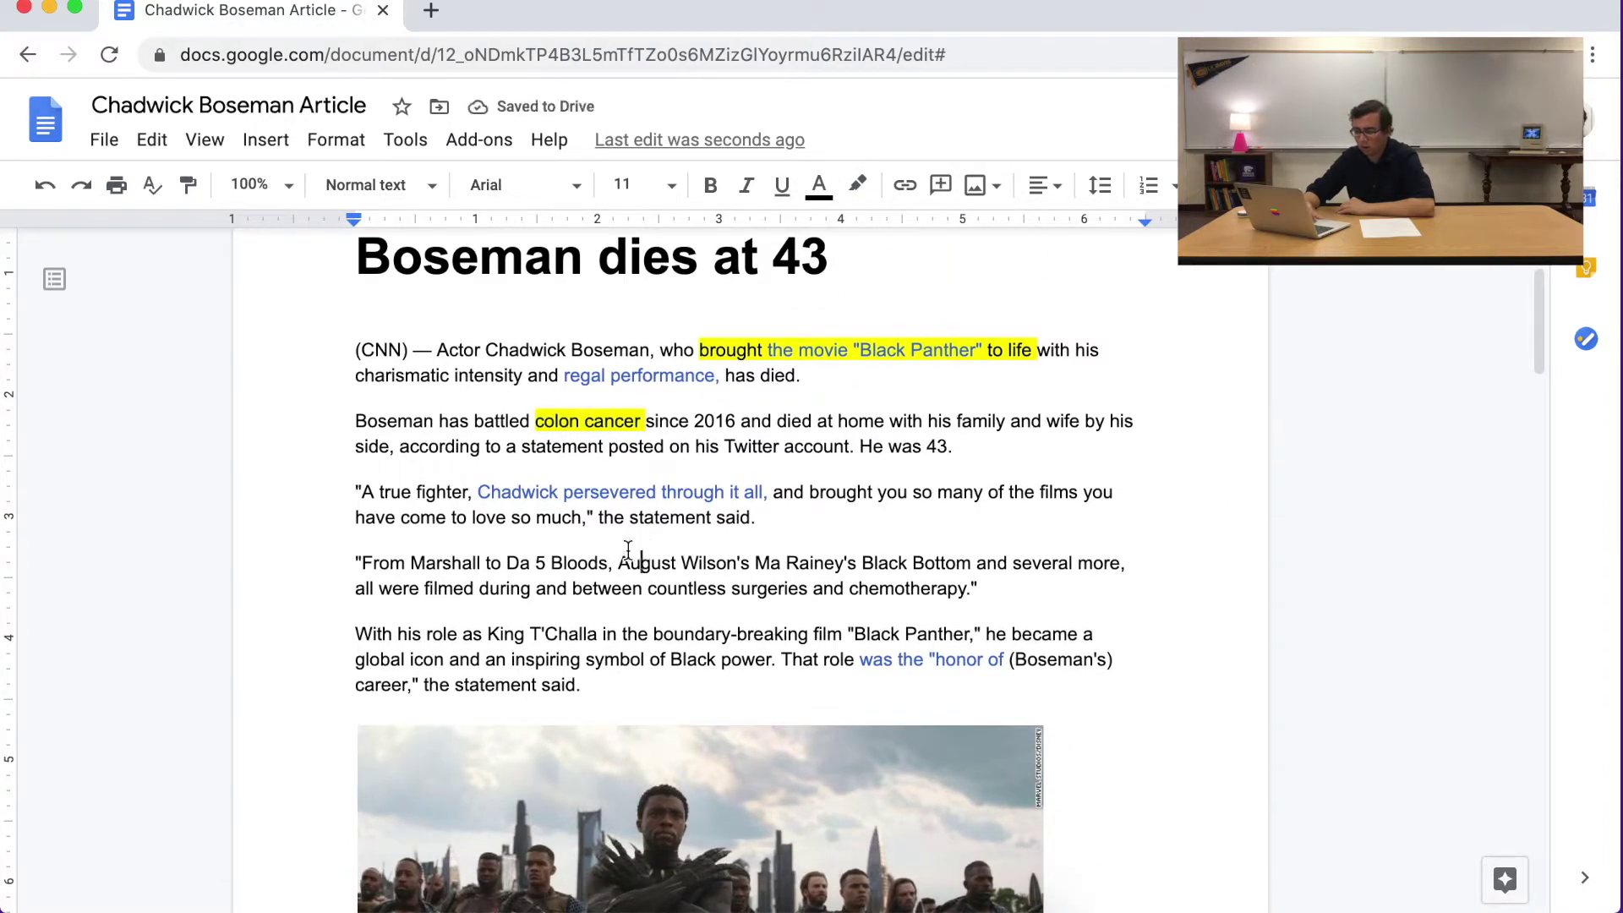
Step: Highlight "fighter," and "brought you so many of the films" in the third paragraph in yellow
drag(411, 492, 472, 488)
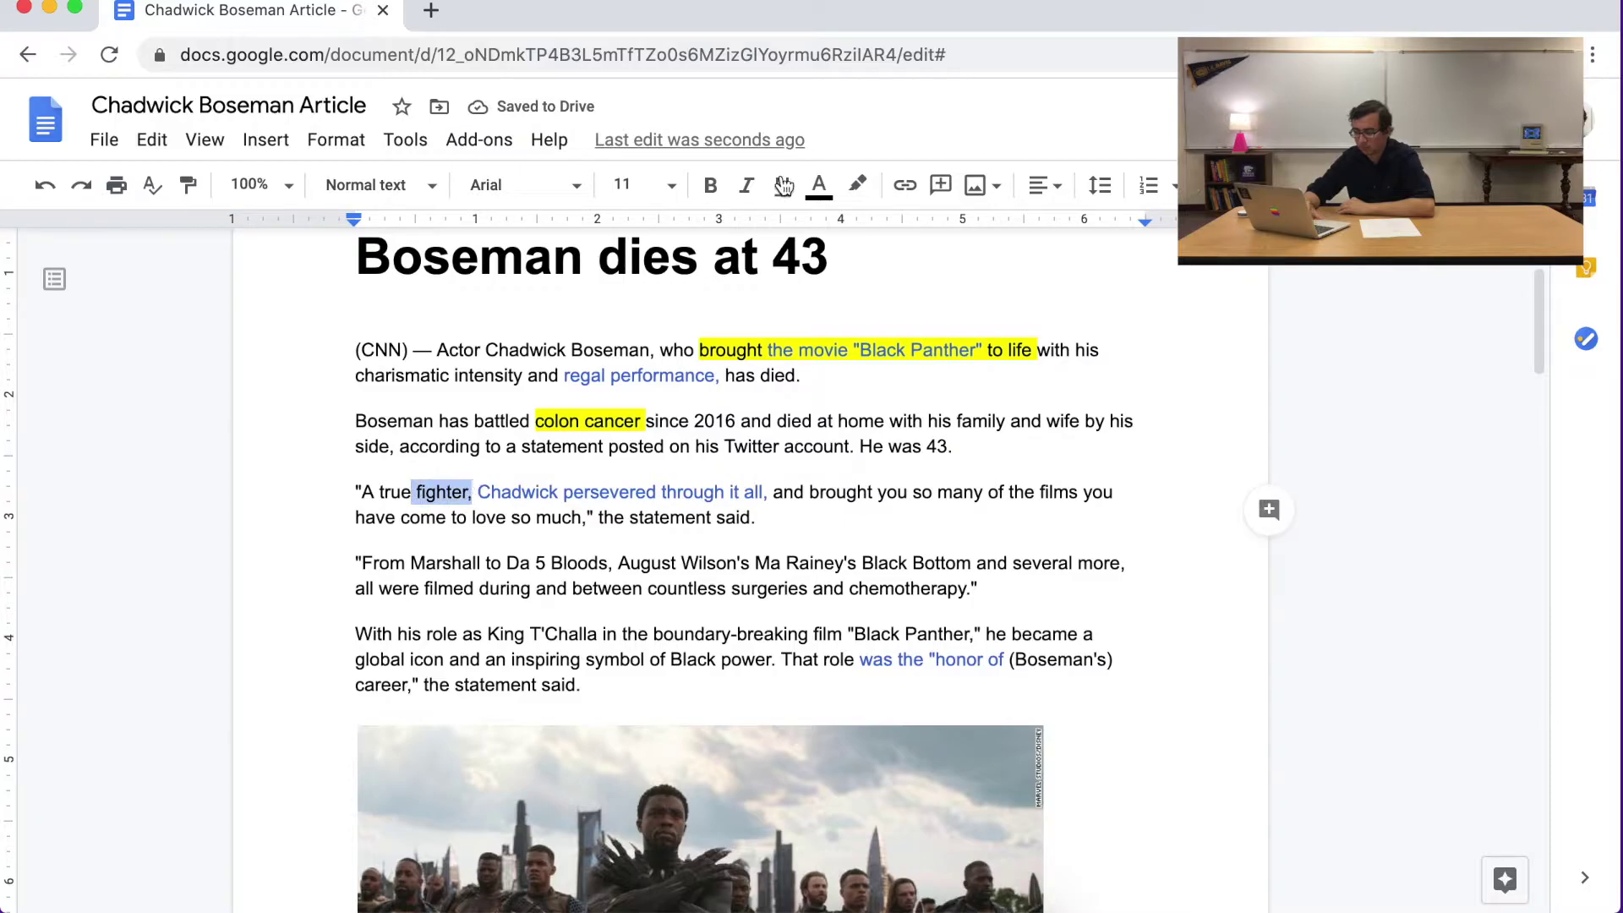
click(857, 184)
click(949, 304)
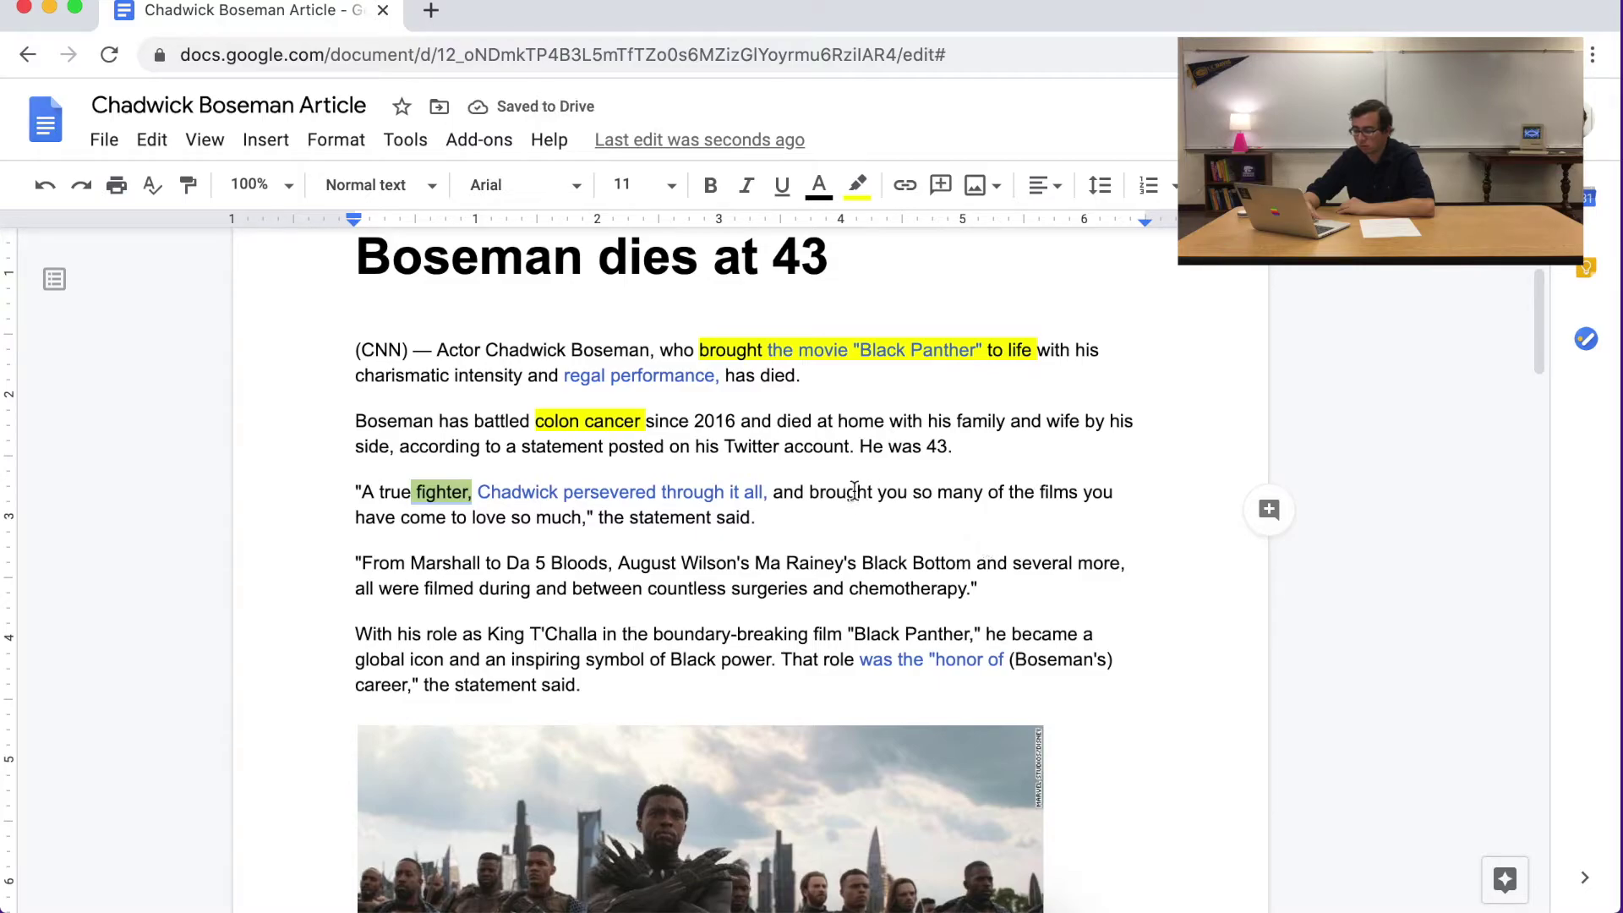
drag(809, 492, 1080, 496)
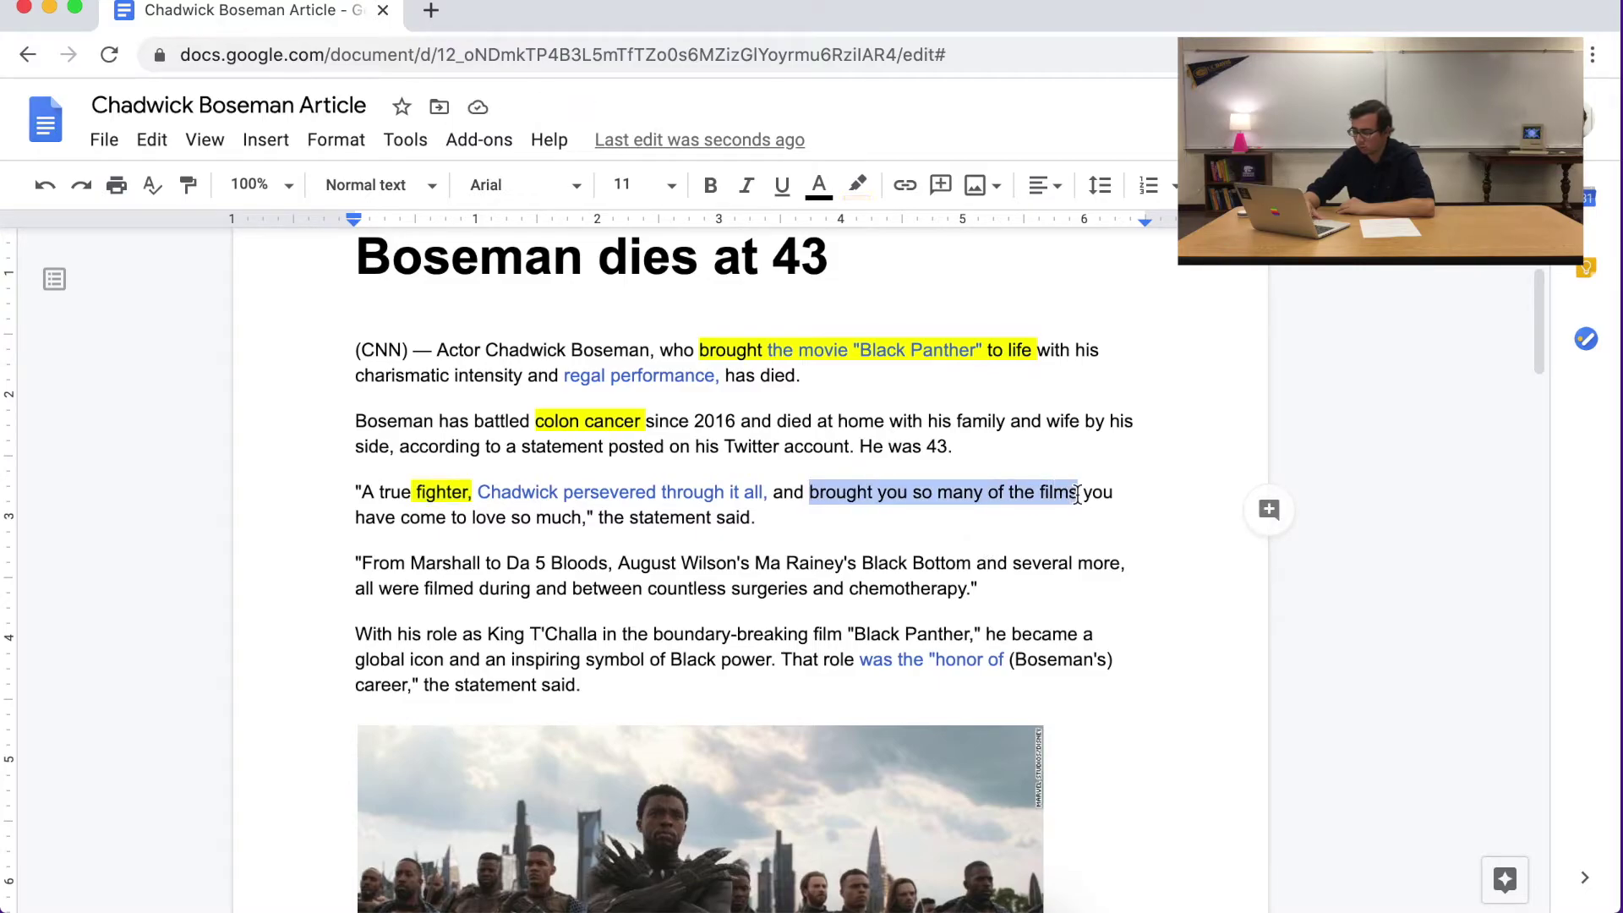
click(857, 184)
click(950, 305)
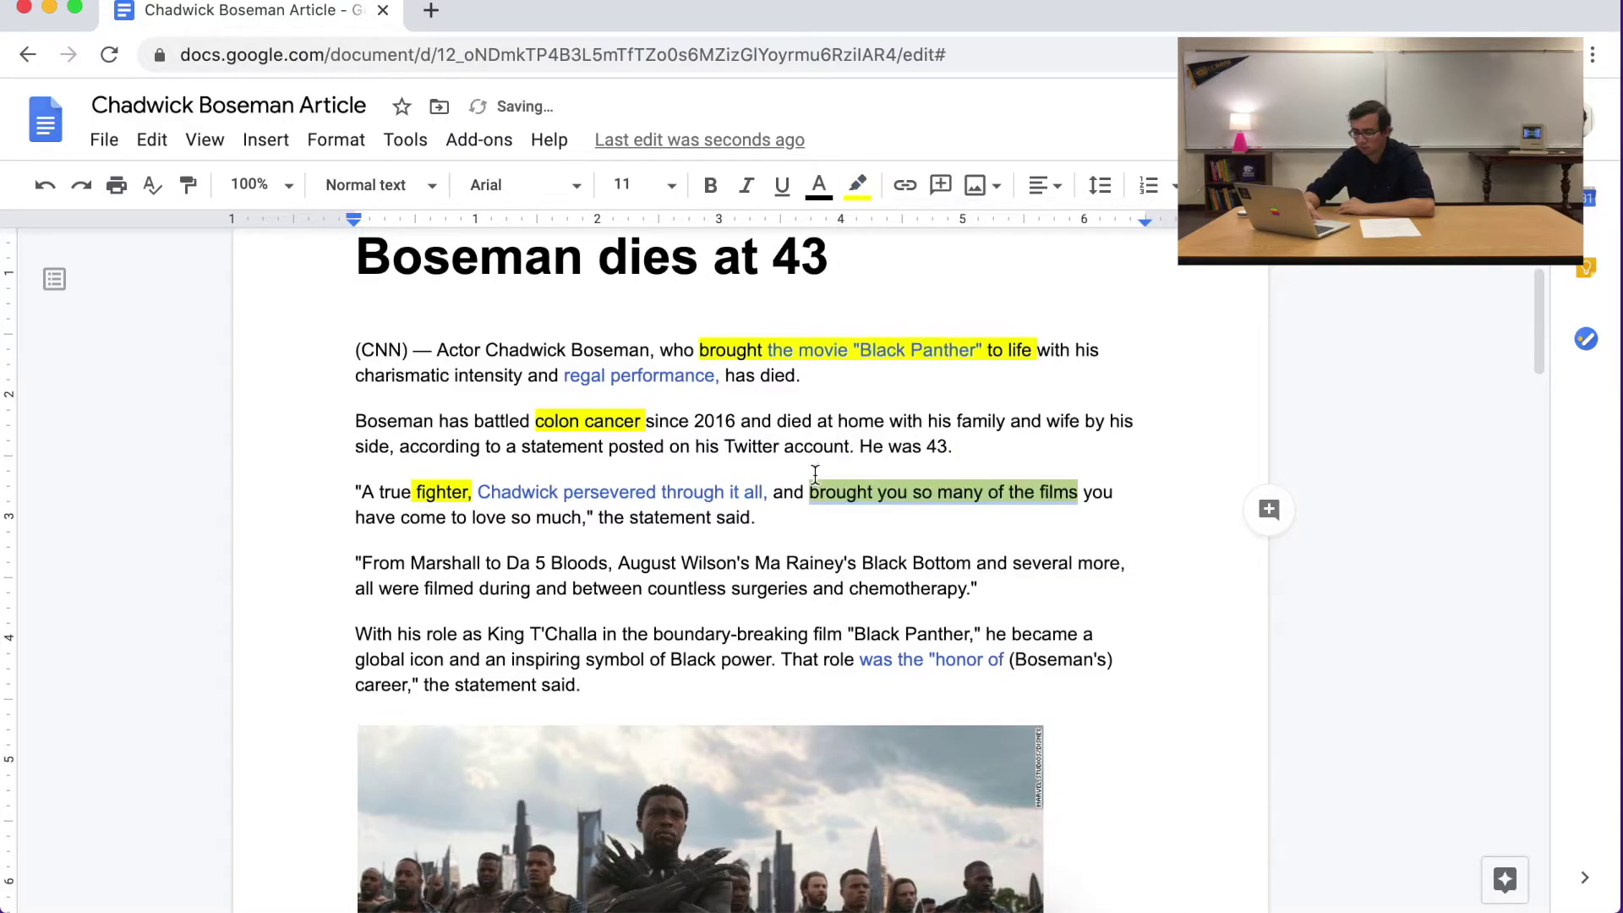
Step: Highlight the film list "From Marshall to Da 5 Bloods, August Wilson's Ma Rainey's Black Bottom" in yellow
scroll(816, 475, down, 3)
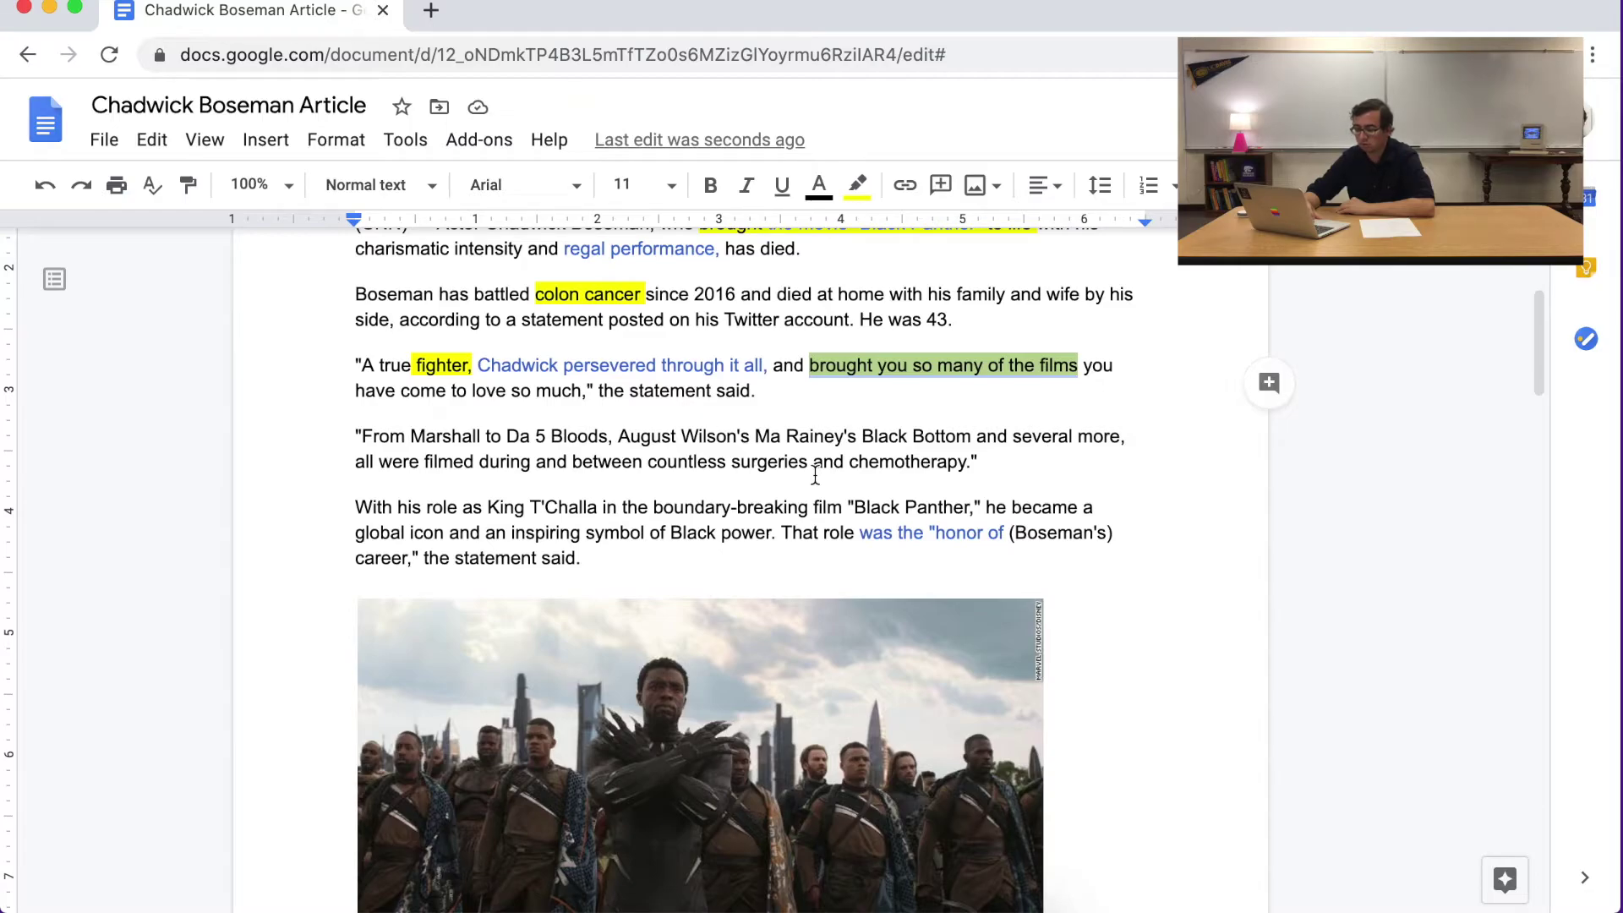
drag(361, 436, 975, 438)
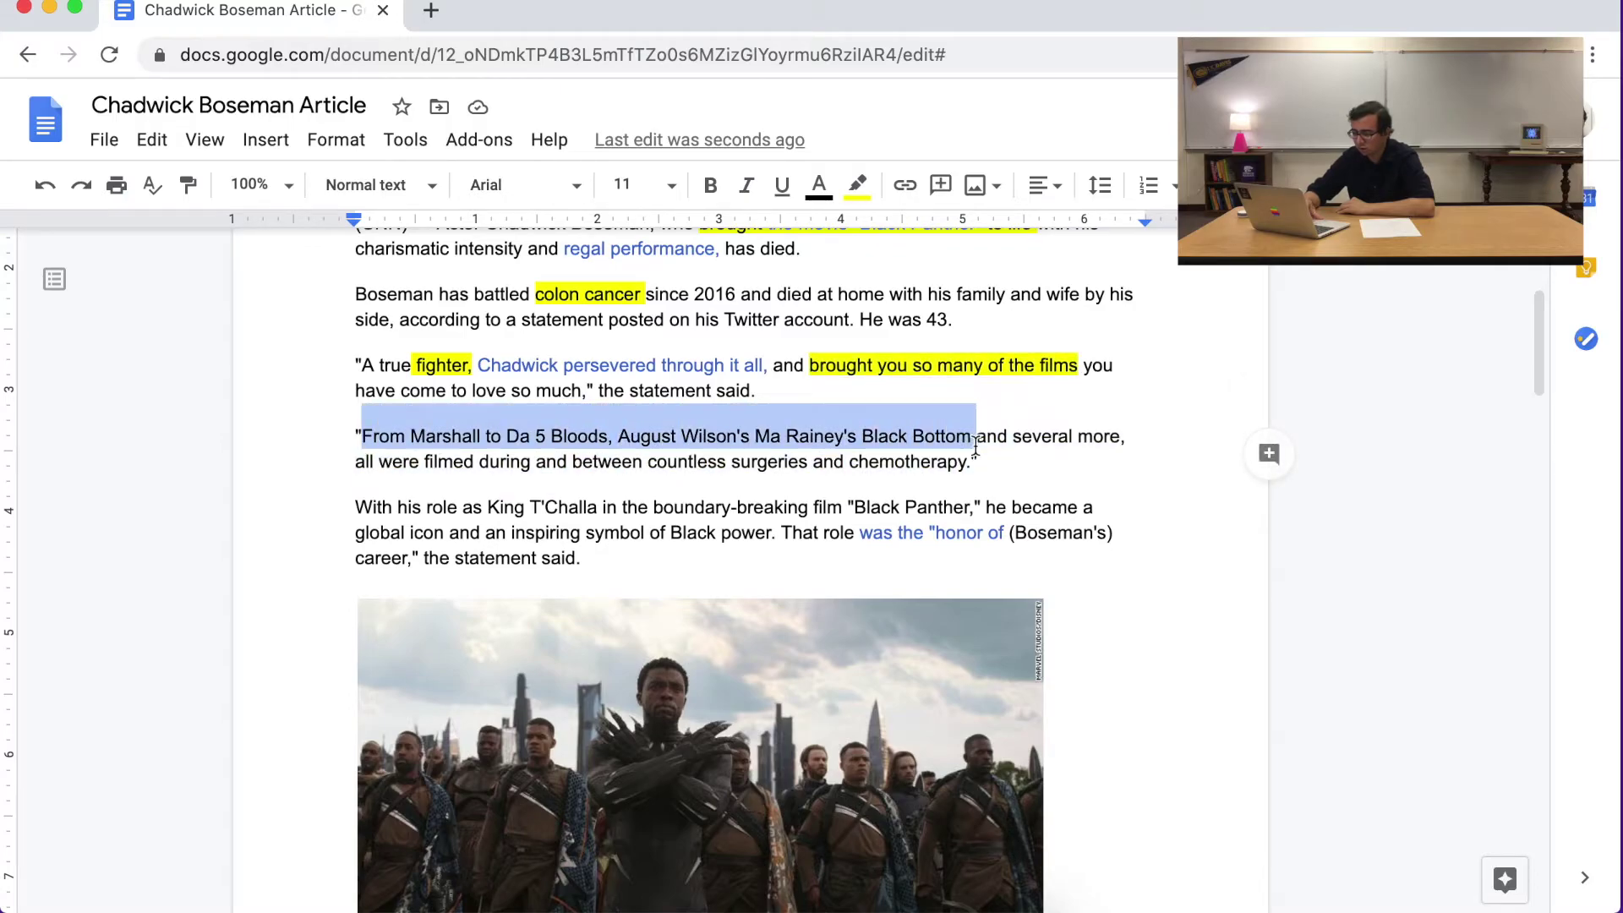
click(859, 185)
click(958, 300)
click(874, 441)
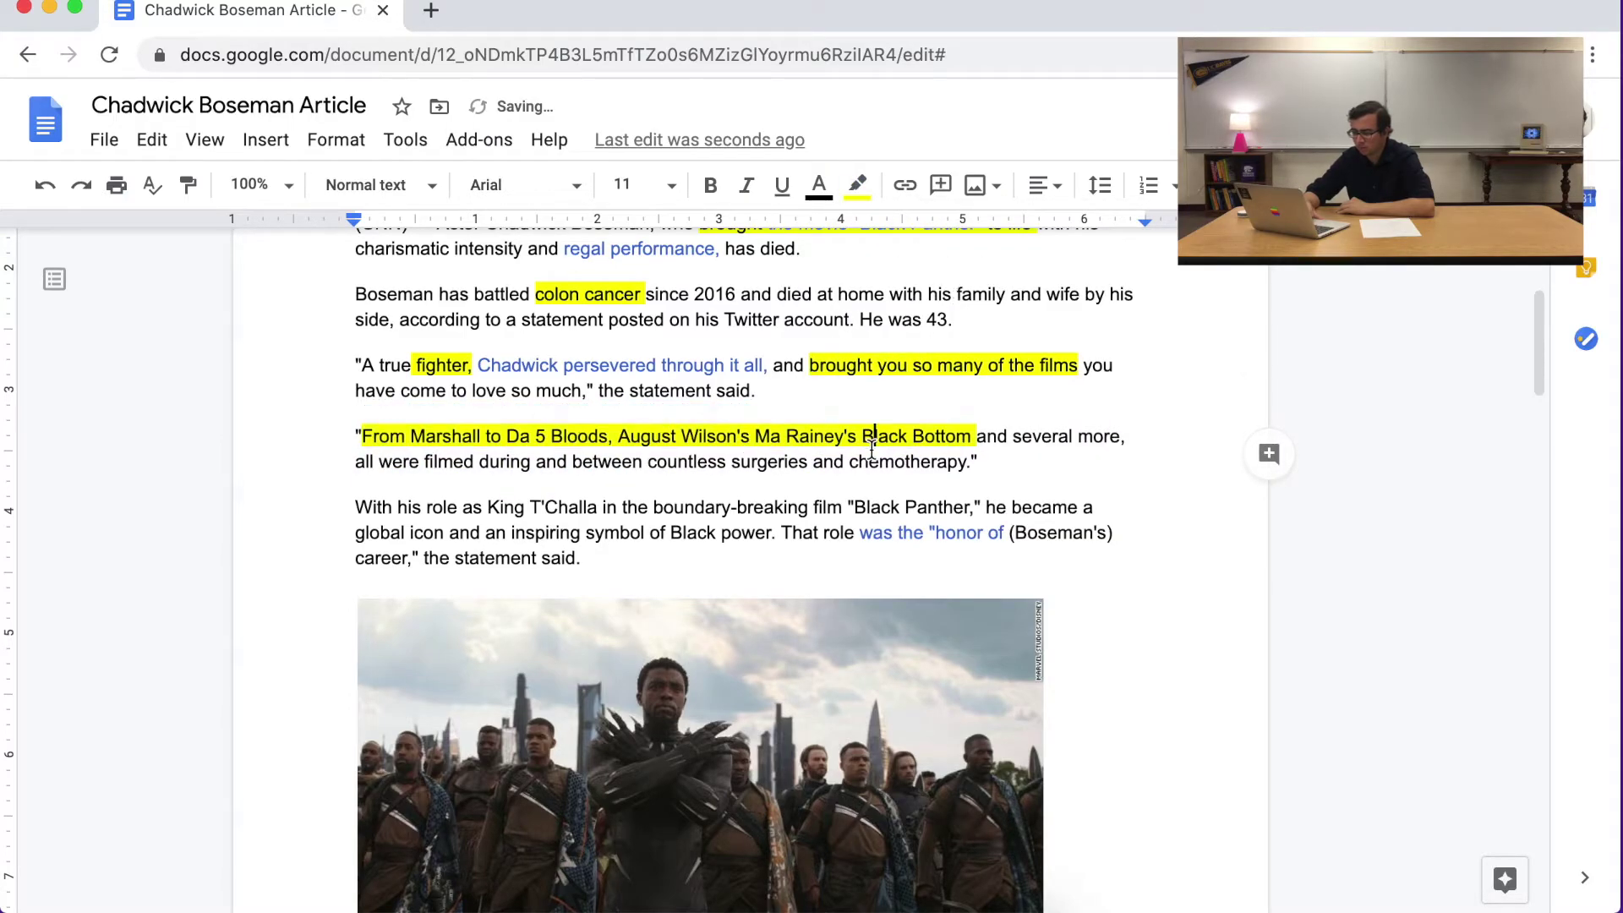
Step: Highlight "global icon and an inspiring symbol of Black power" in the paragraph above the photo in yellow
scroll(873, 448, up, 2)
scroll(848, 486, down, 4)
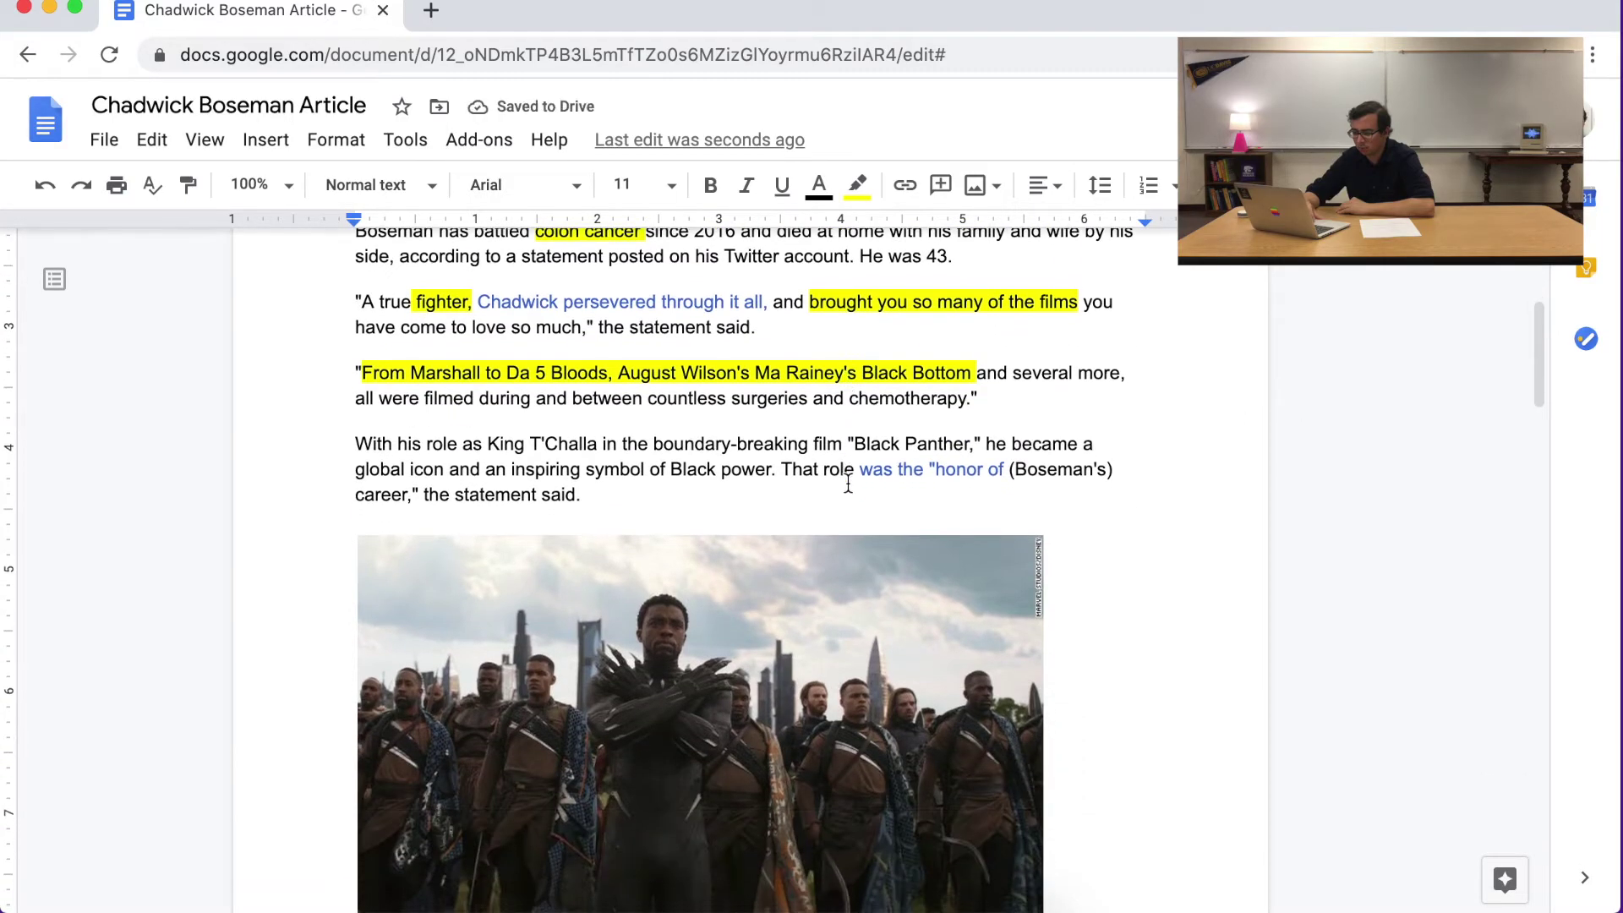
scroll(848, 482, down, 1)
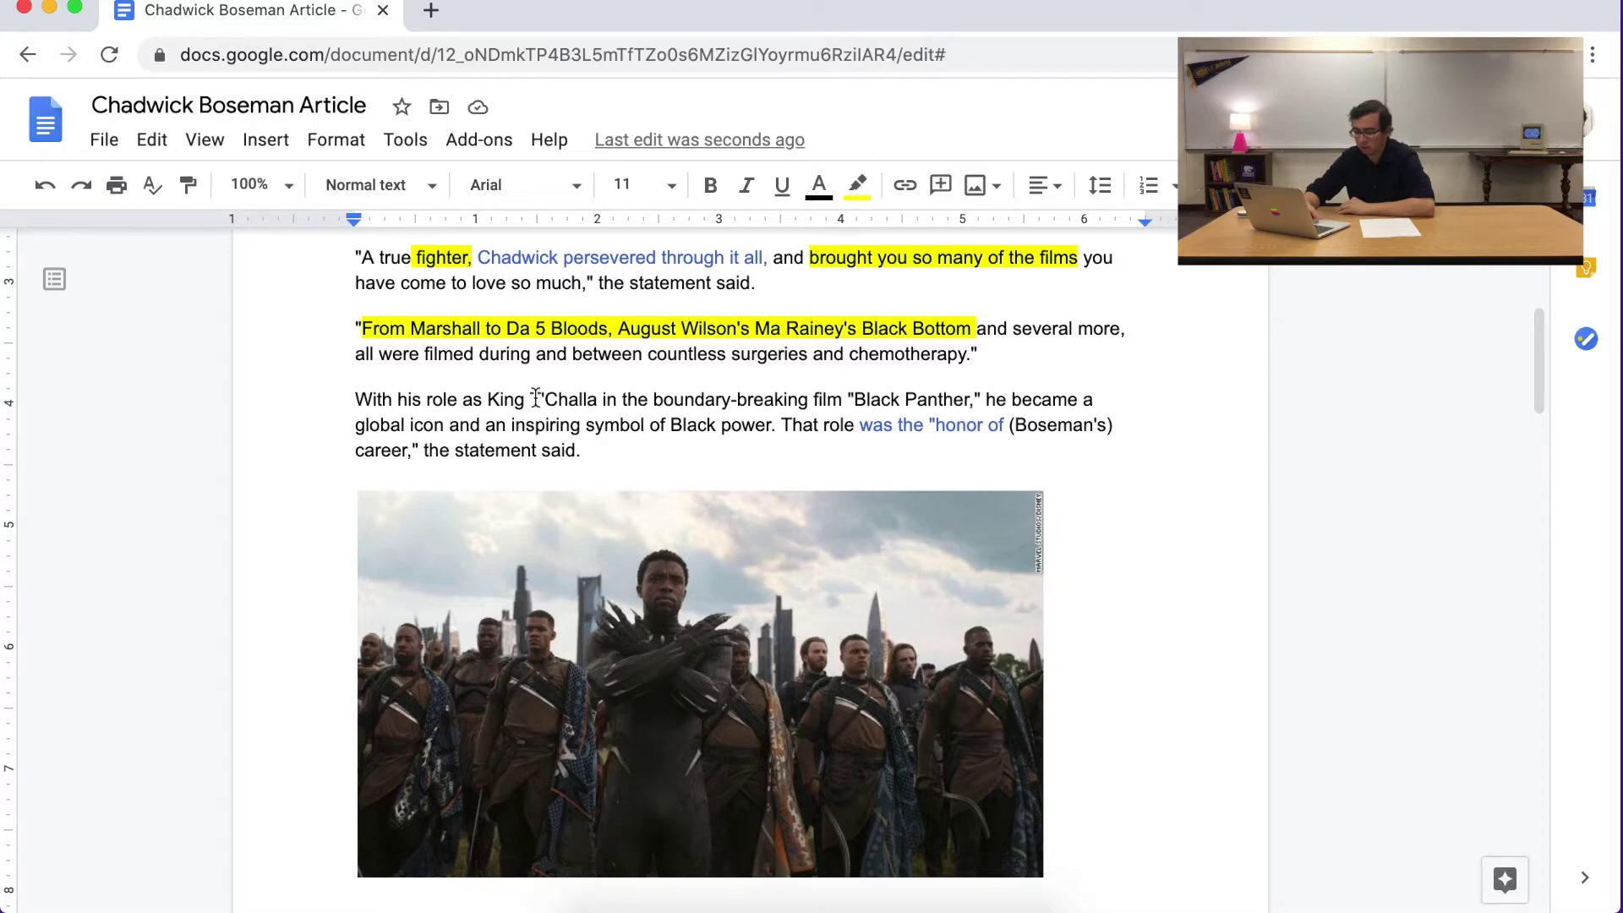
drag(352, 435, 772, 420)
click(858, 186)
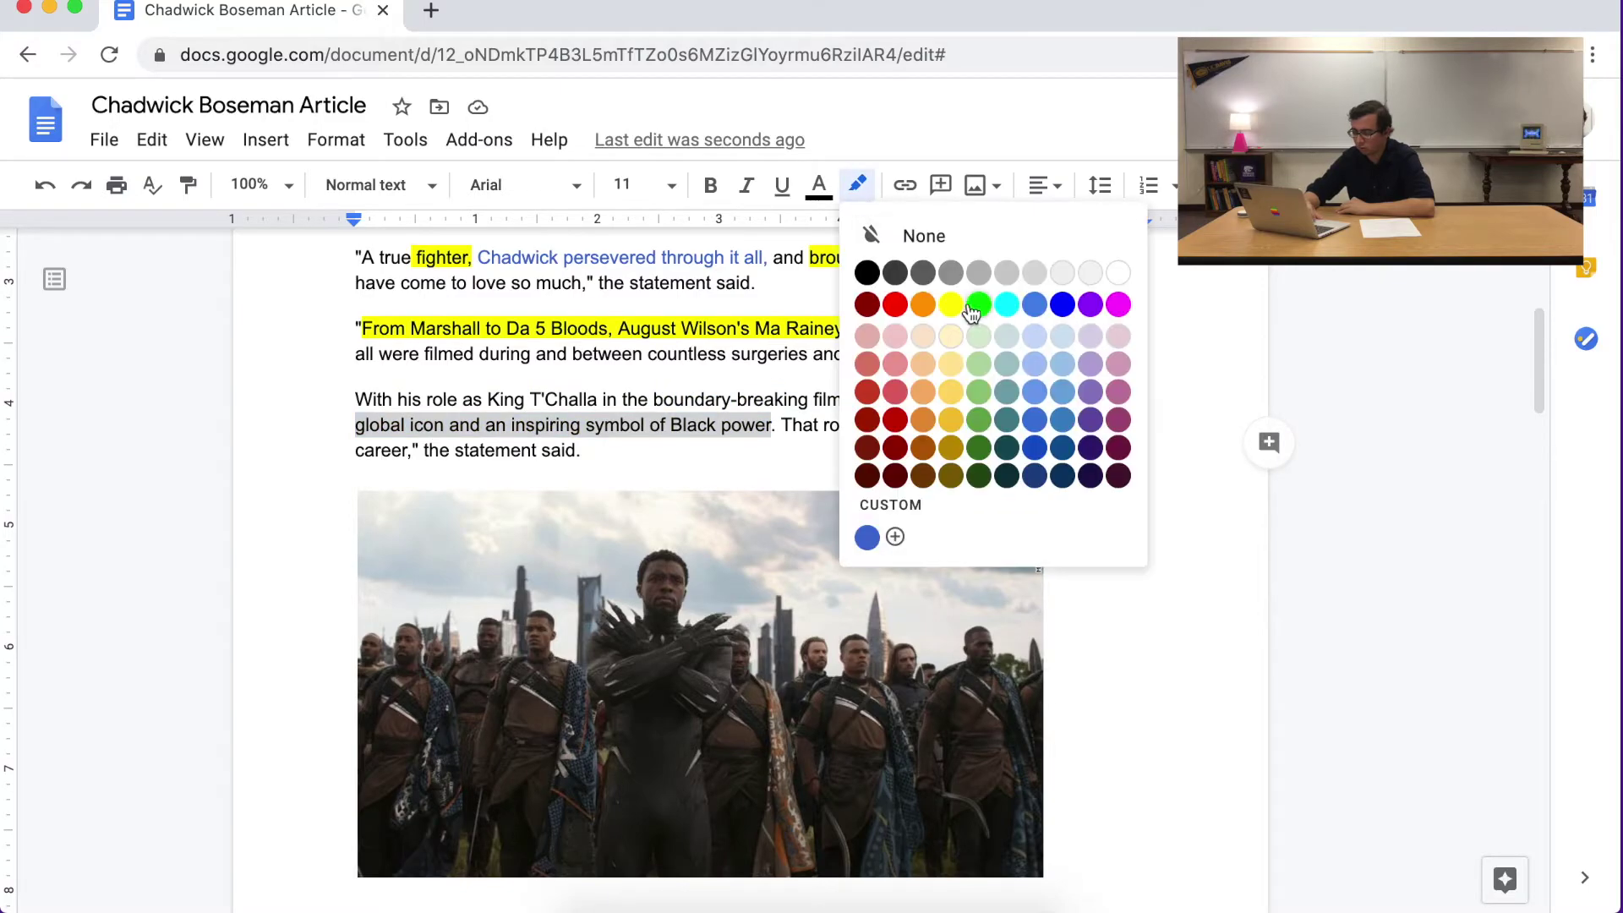
click(961, 313)
click(786, 430)
Step: Highlight "graduated in 2000 from Howard University, a historically Black college in Washington, DC" in yellow
scroll(786, 429, down, 3)
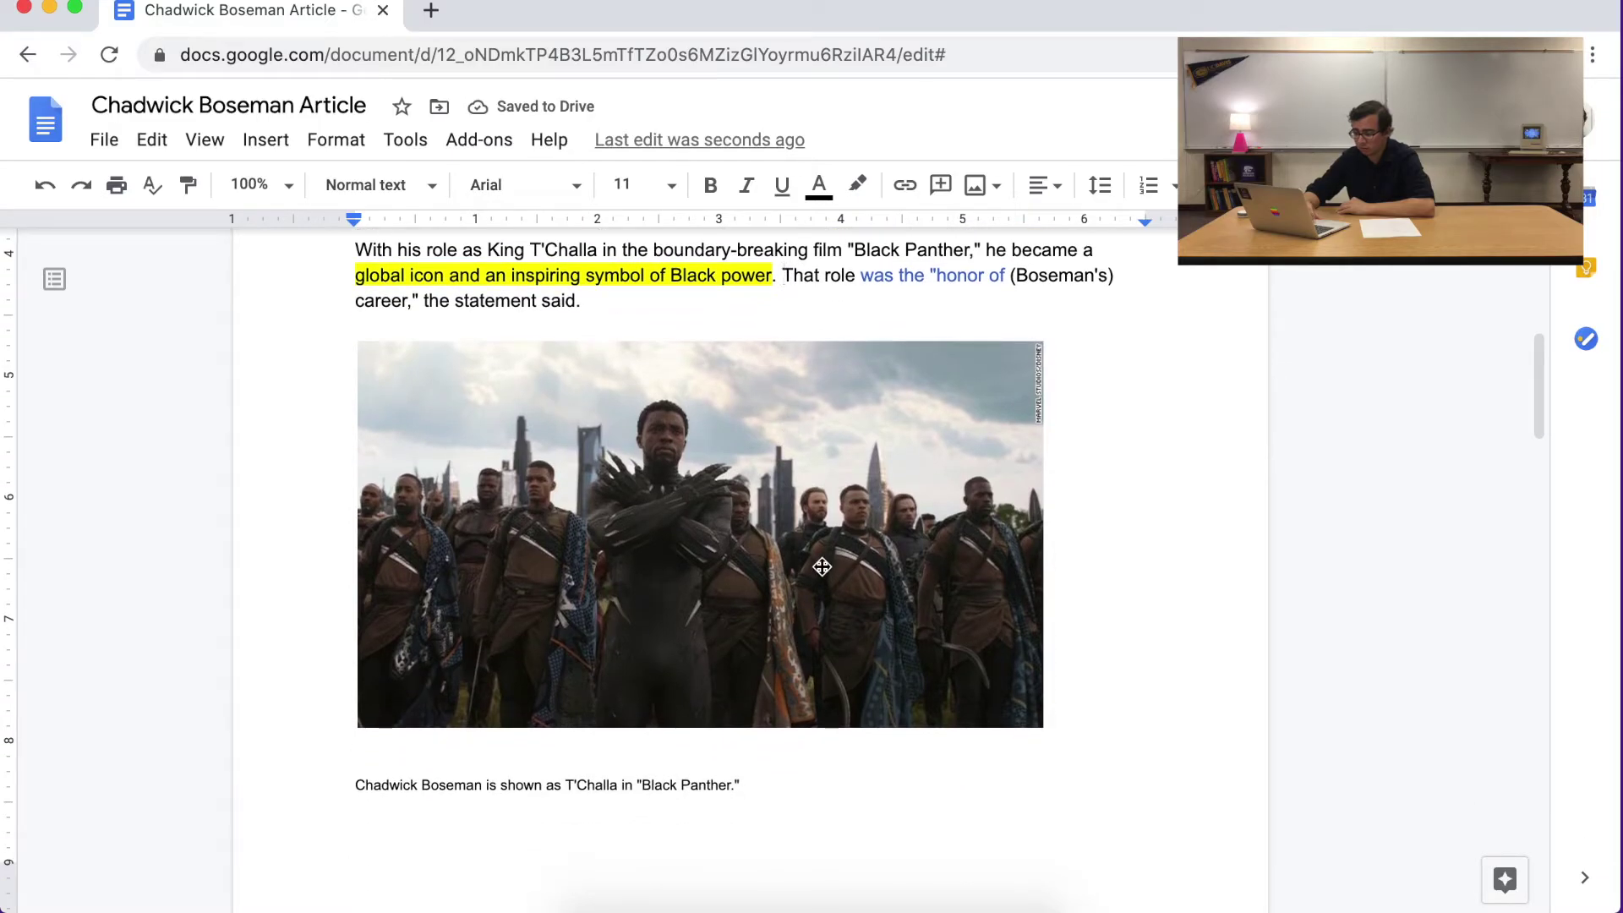
scroll(881, 635, down, 9)
scroll(881, 635, down, 6)
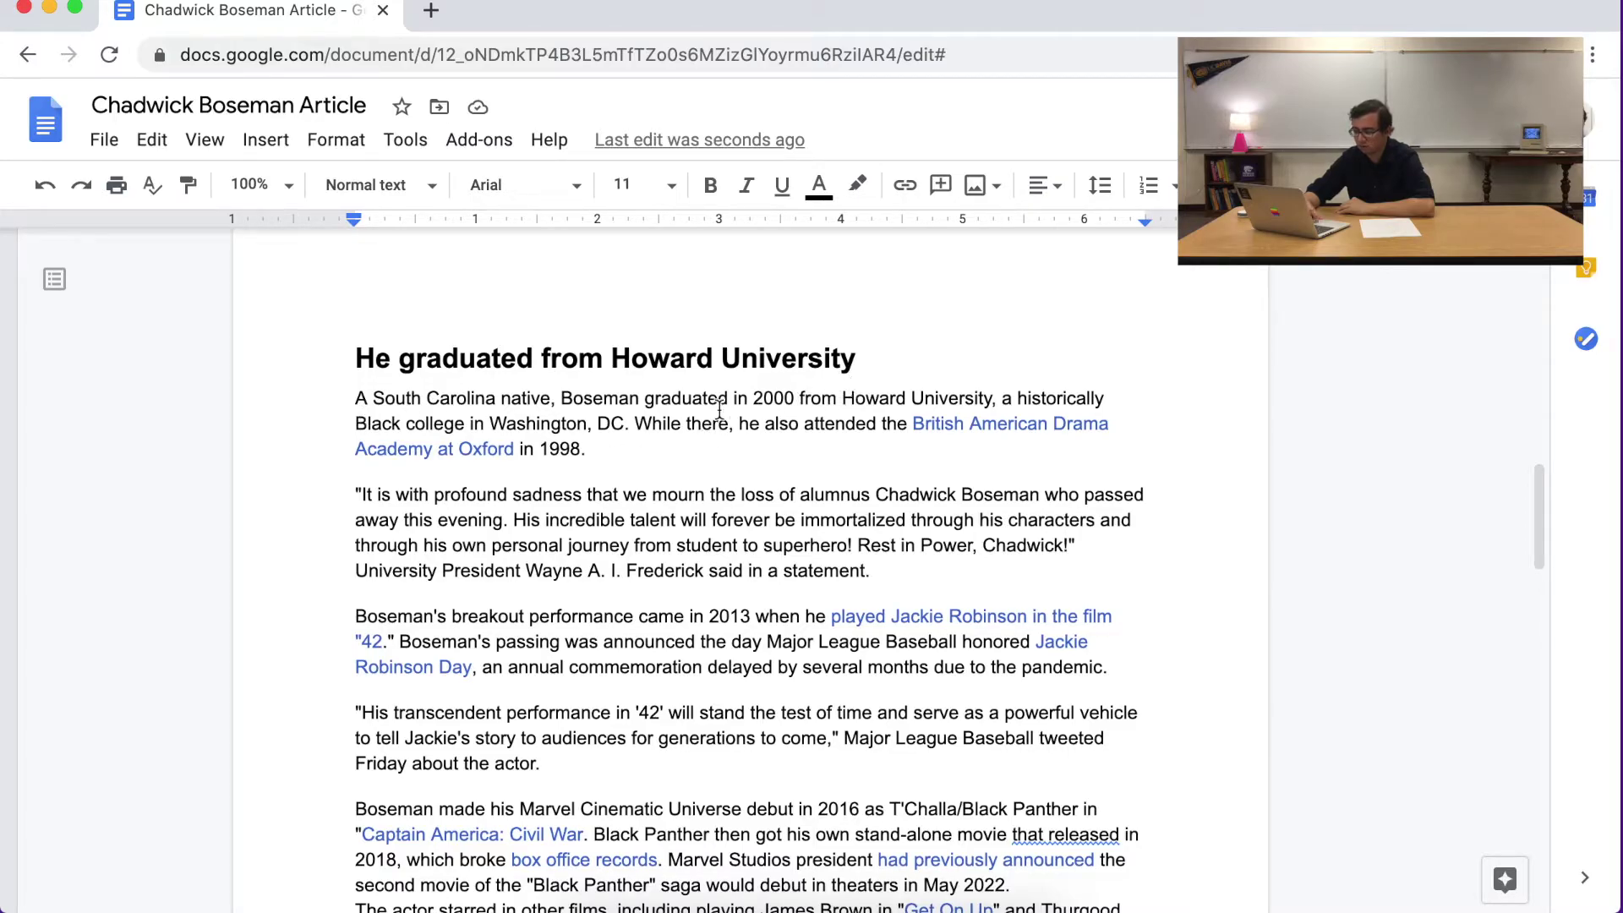
drag(655, 398, 625, 424)
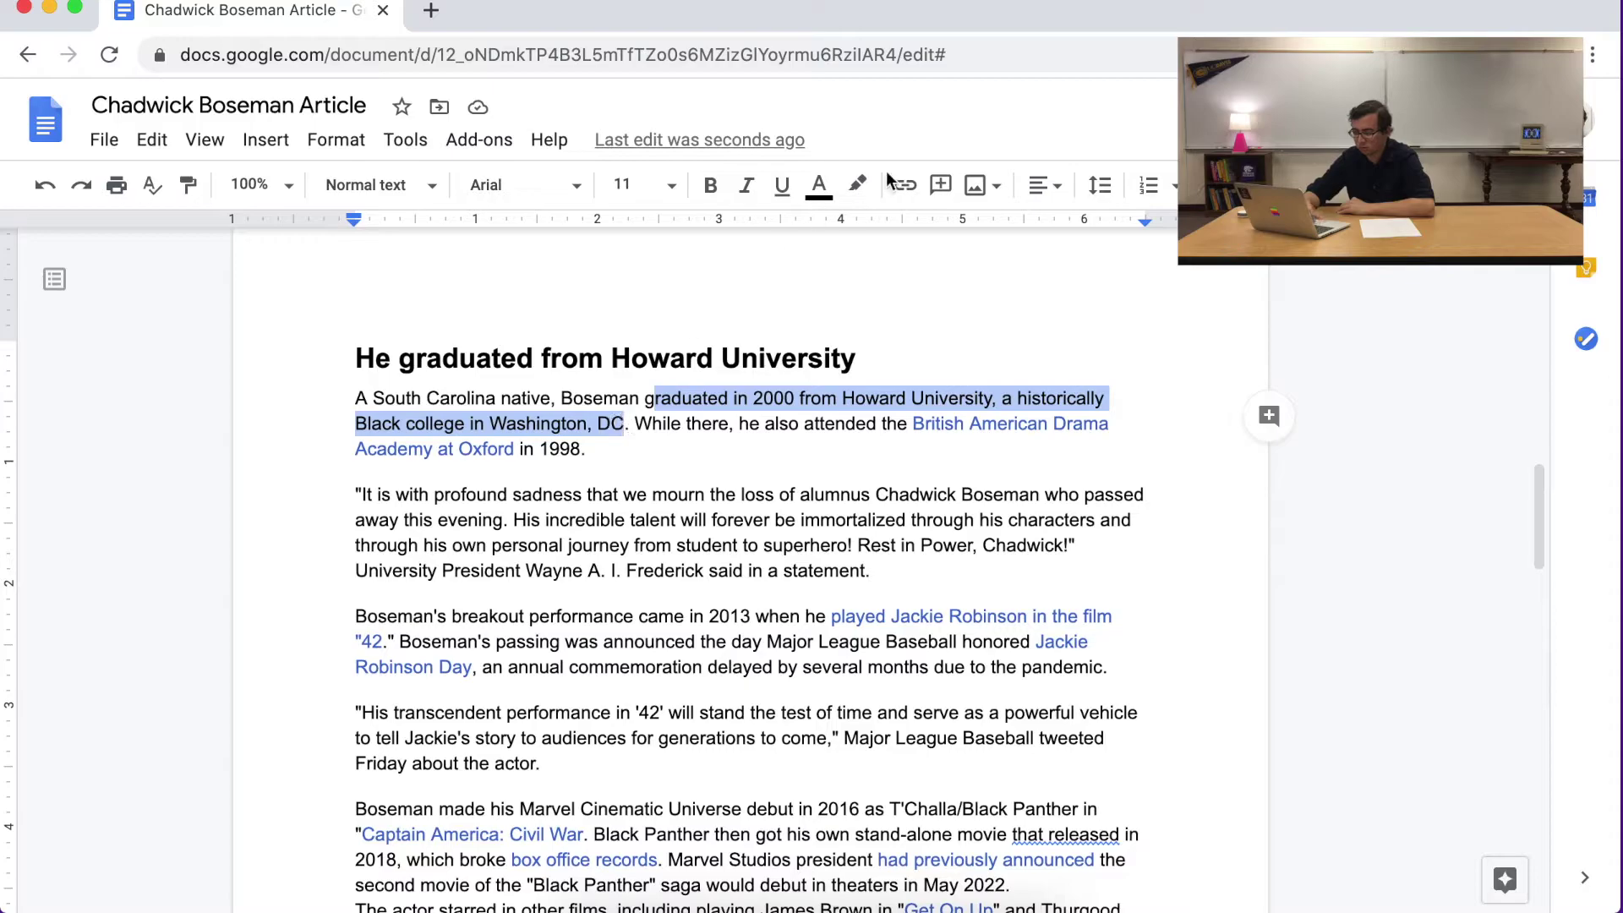
click(857, 184)
click(986, 338)
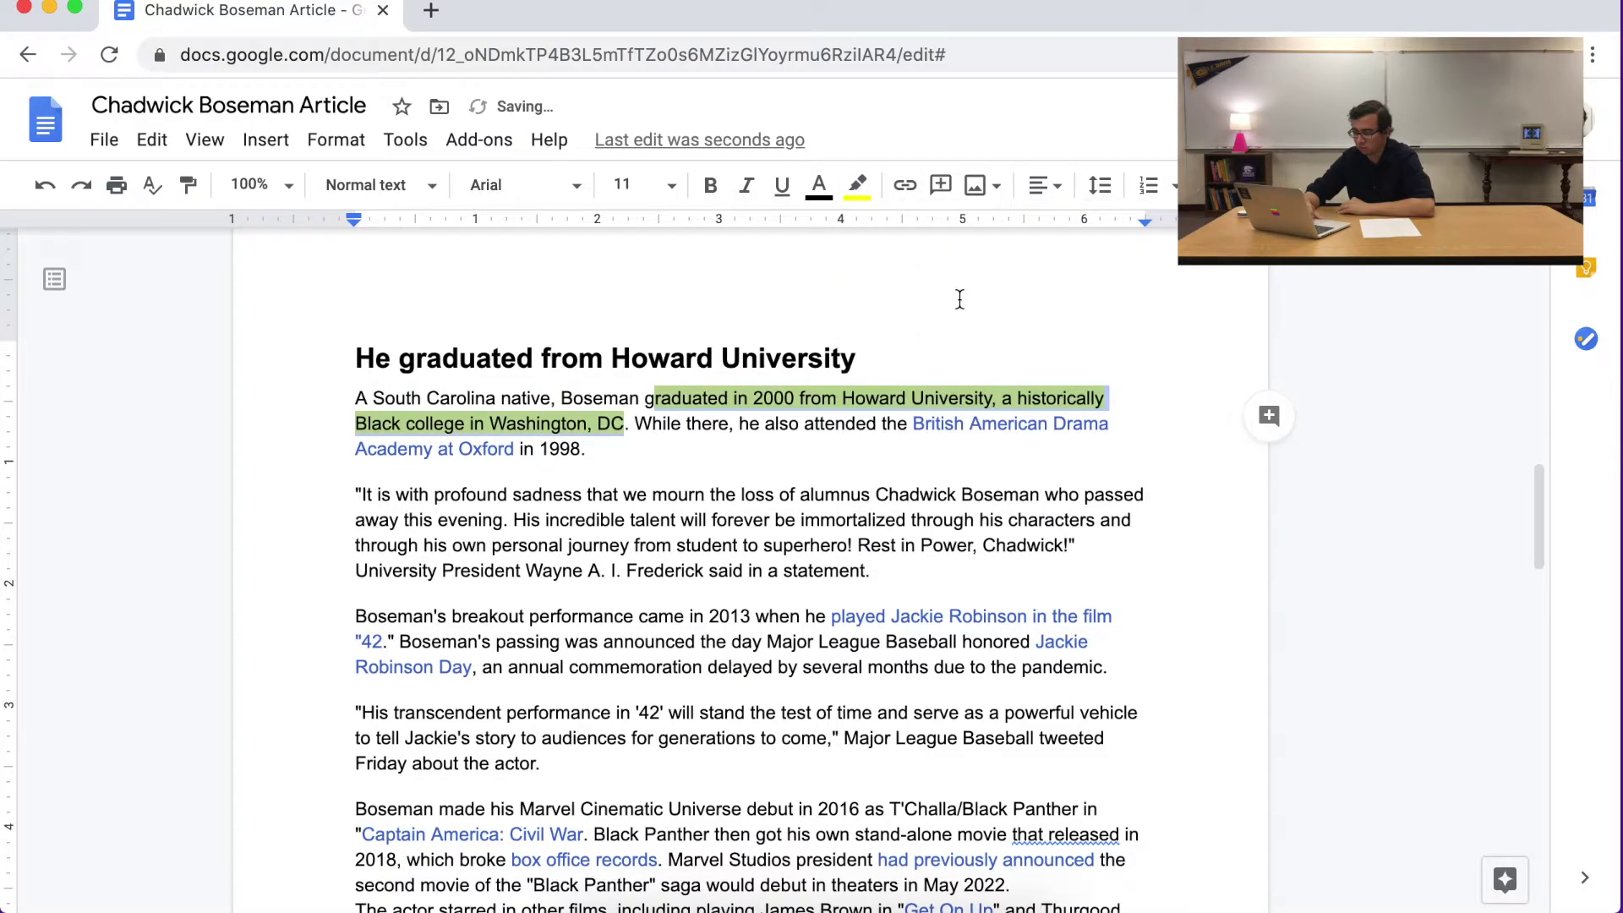
click(710, 442)
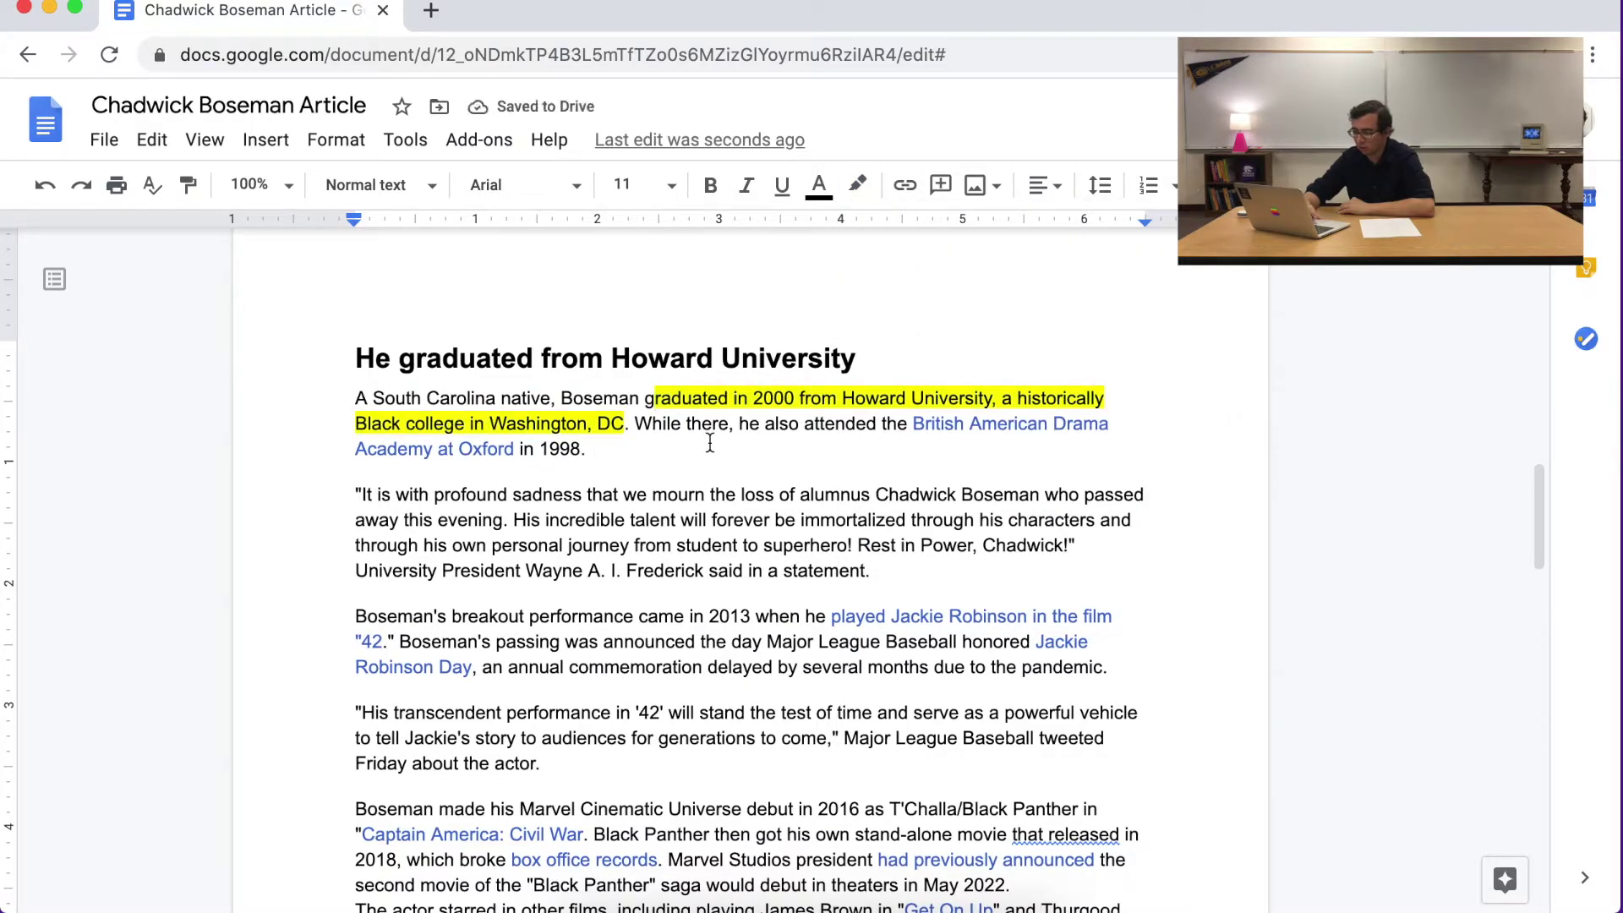
Step: Highlight "incredible talent" in the university president's statement in yellow
scroll(710, 443, down, 3)
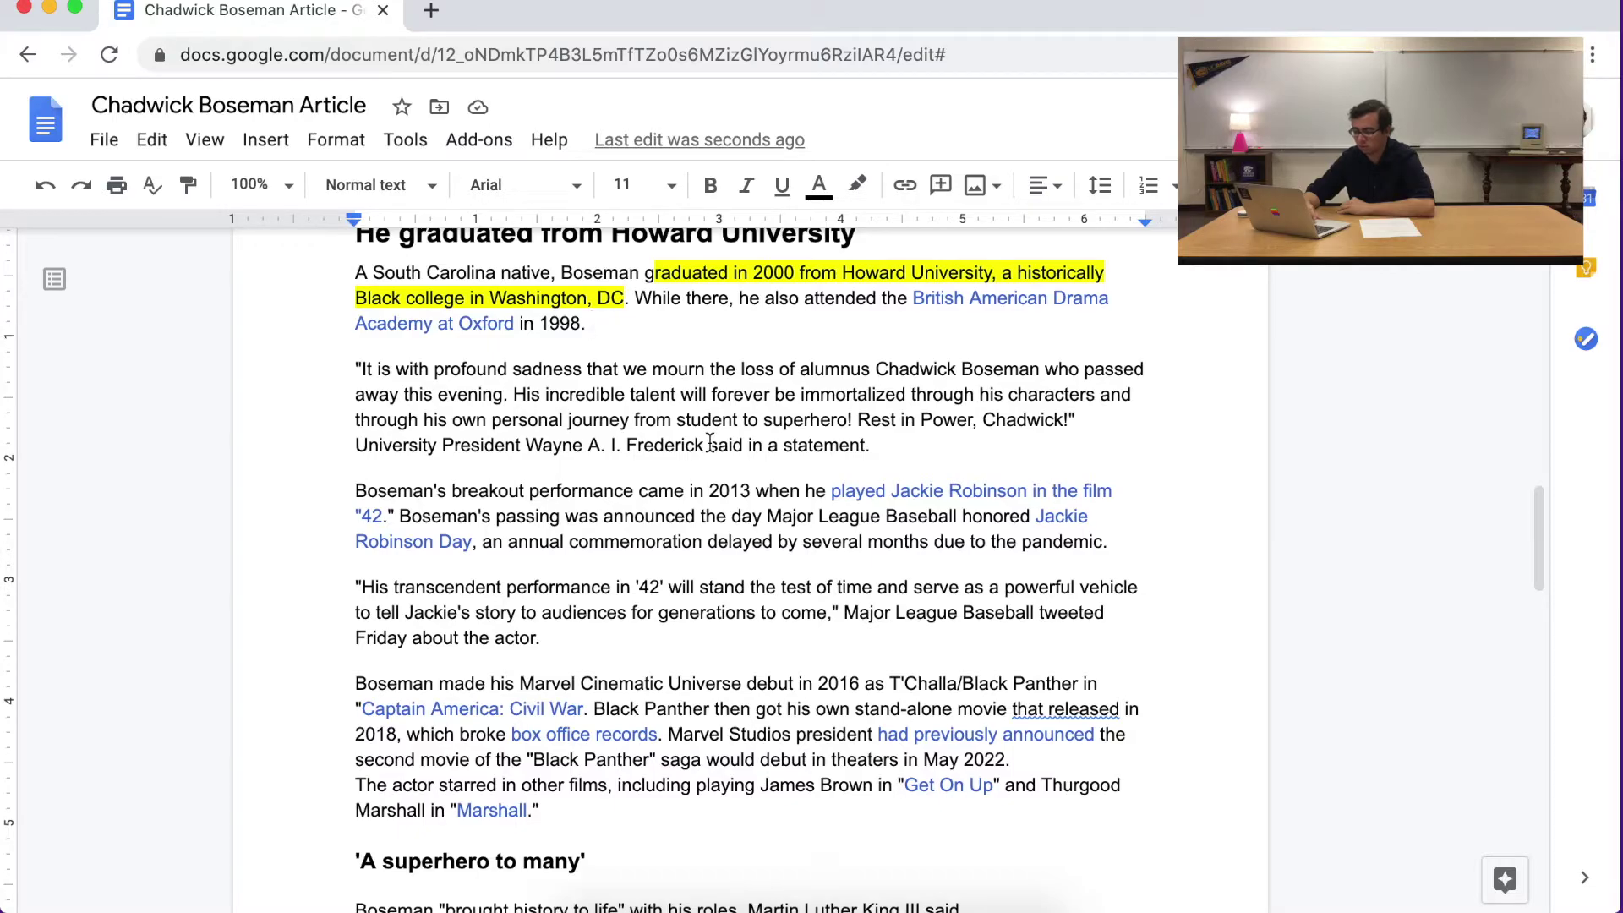
drag(541, 395, 680, 395)
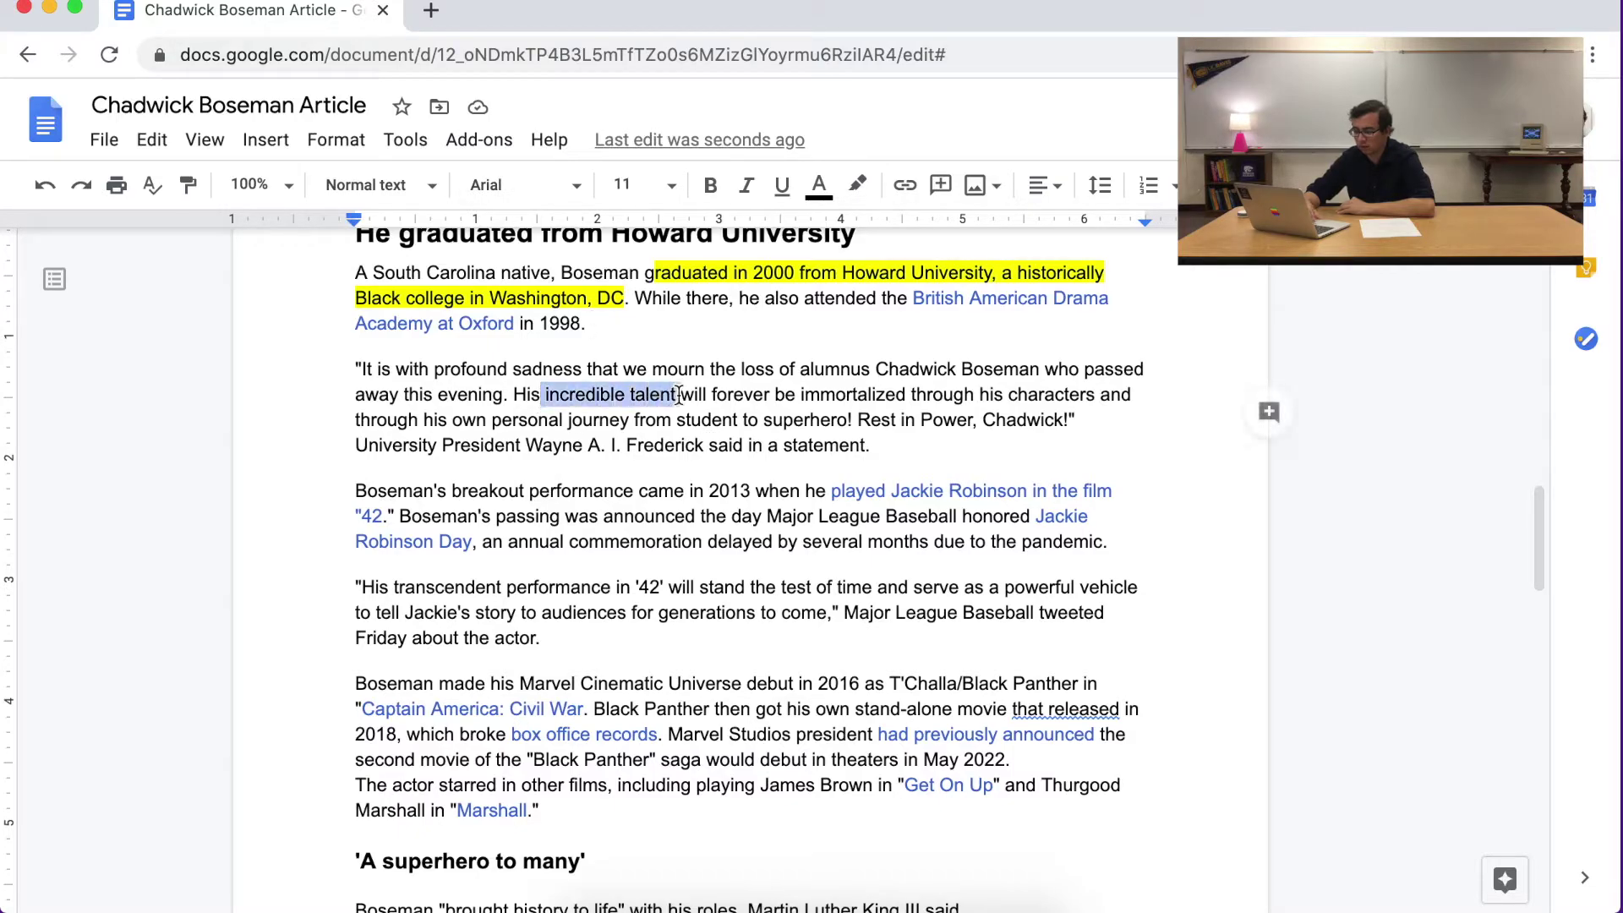
click(857, 185)
click(955, 305)
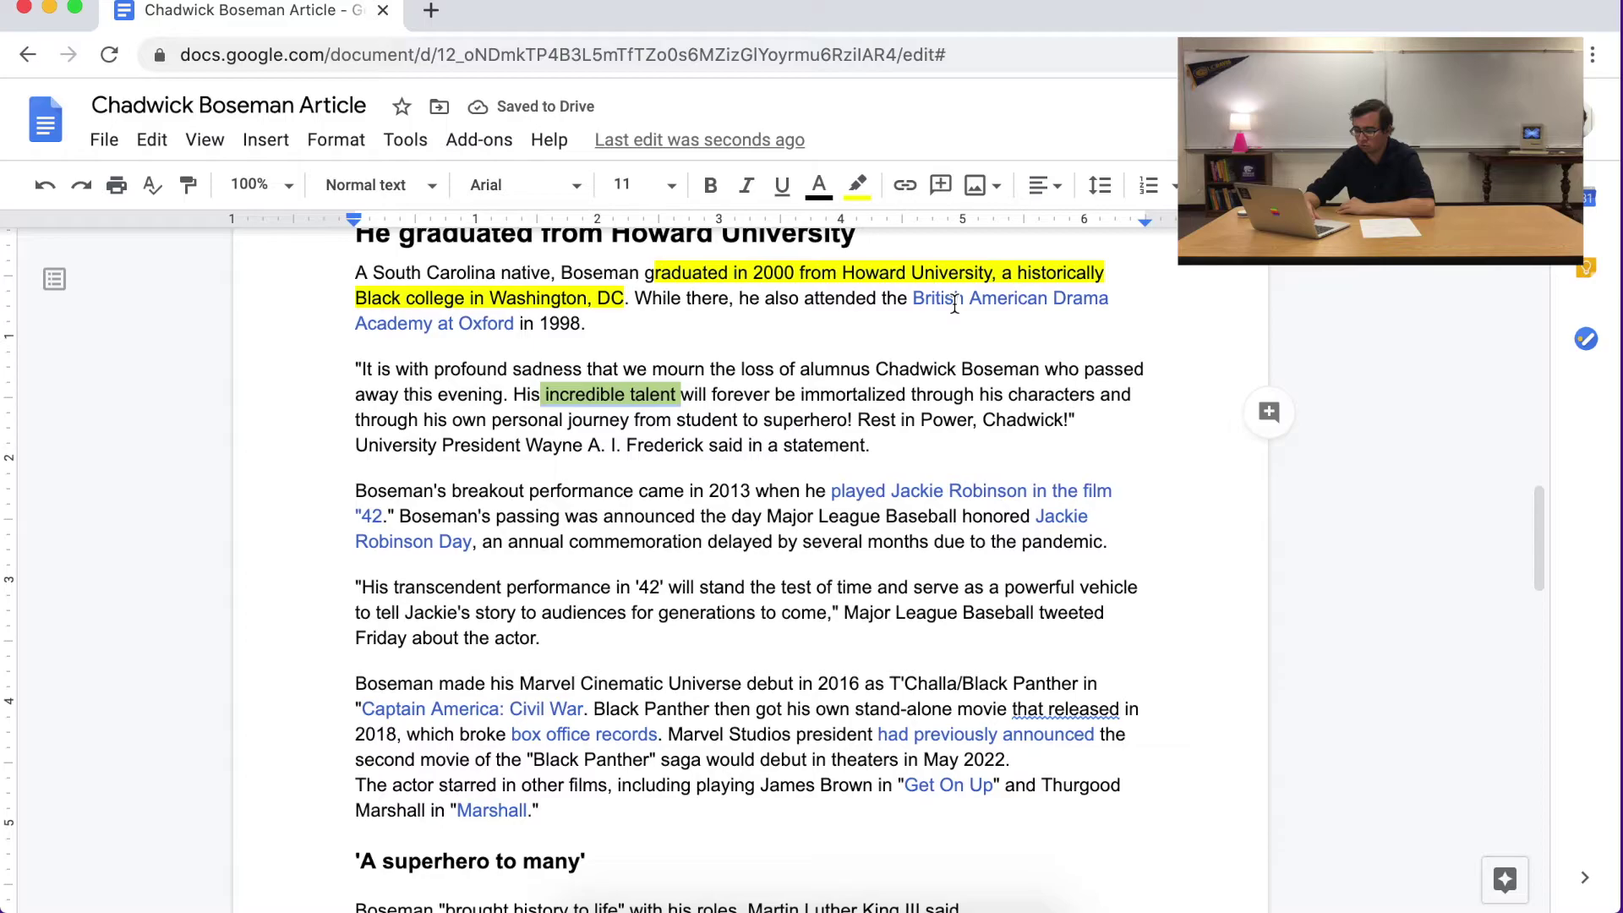
click(989, 457)
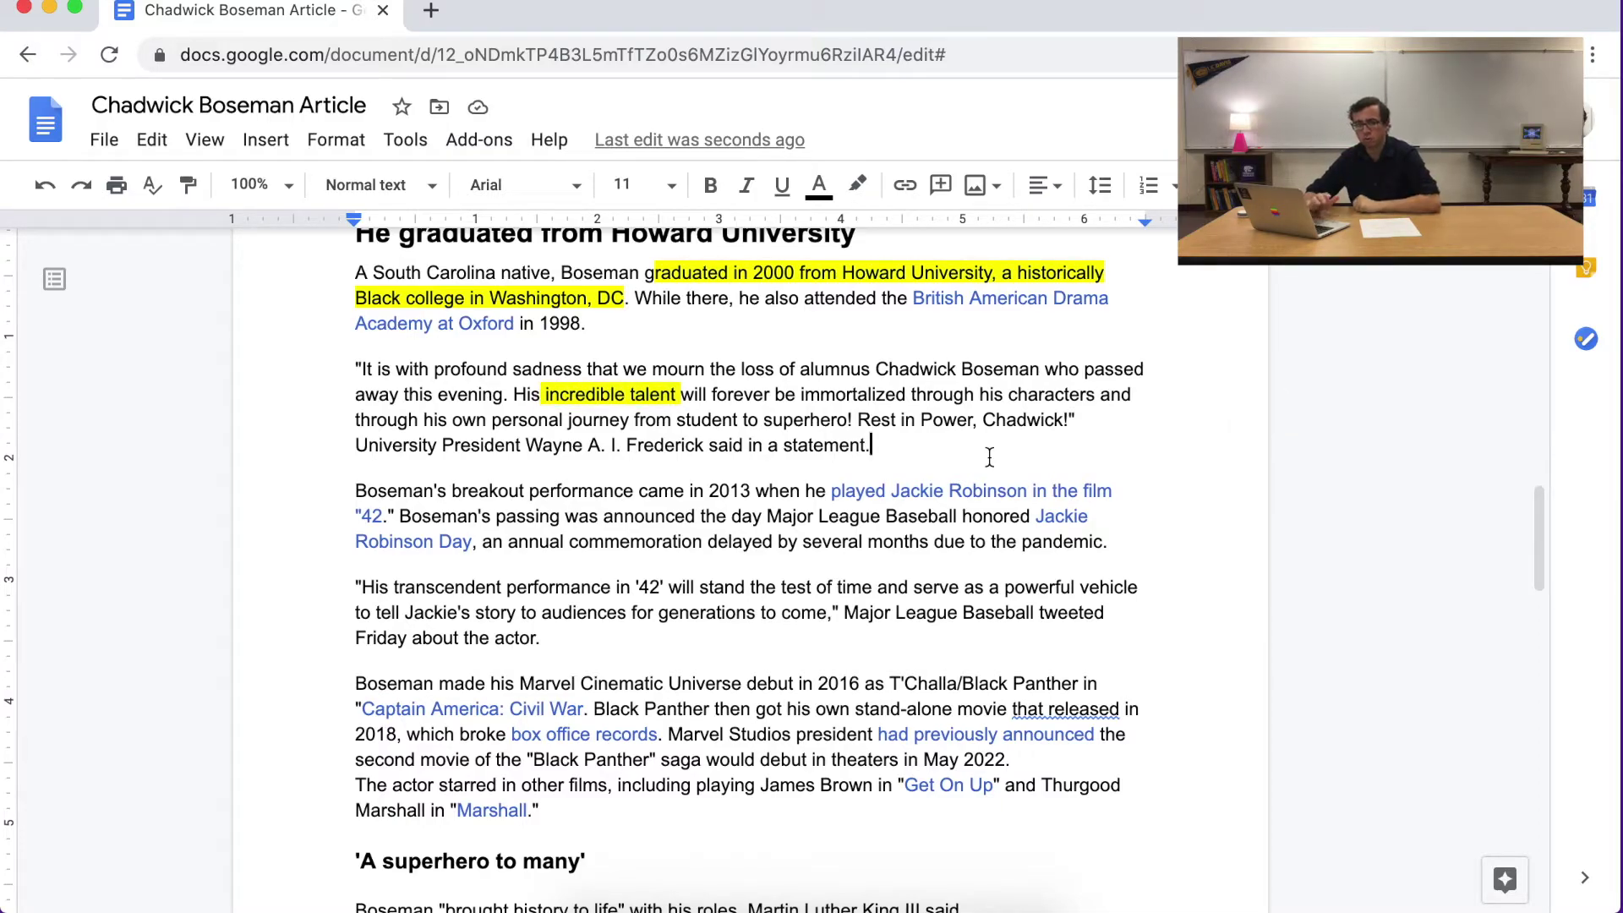
Step: Draft a comment on "Rest in Power," in the university president's statement: "Interesting — a play on the usual phrase, "rest in peace""
drag(857, 422, 979, 429)
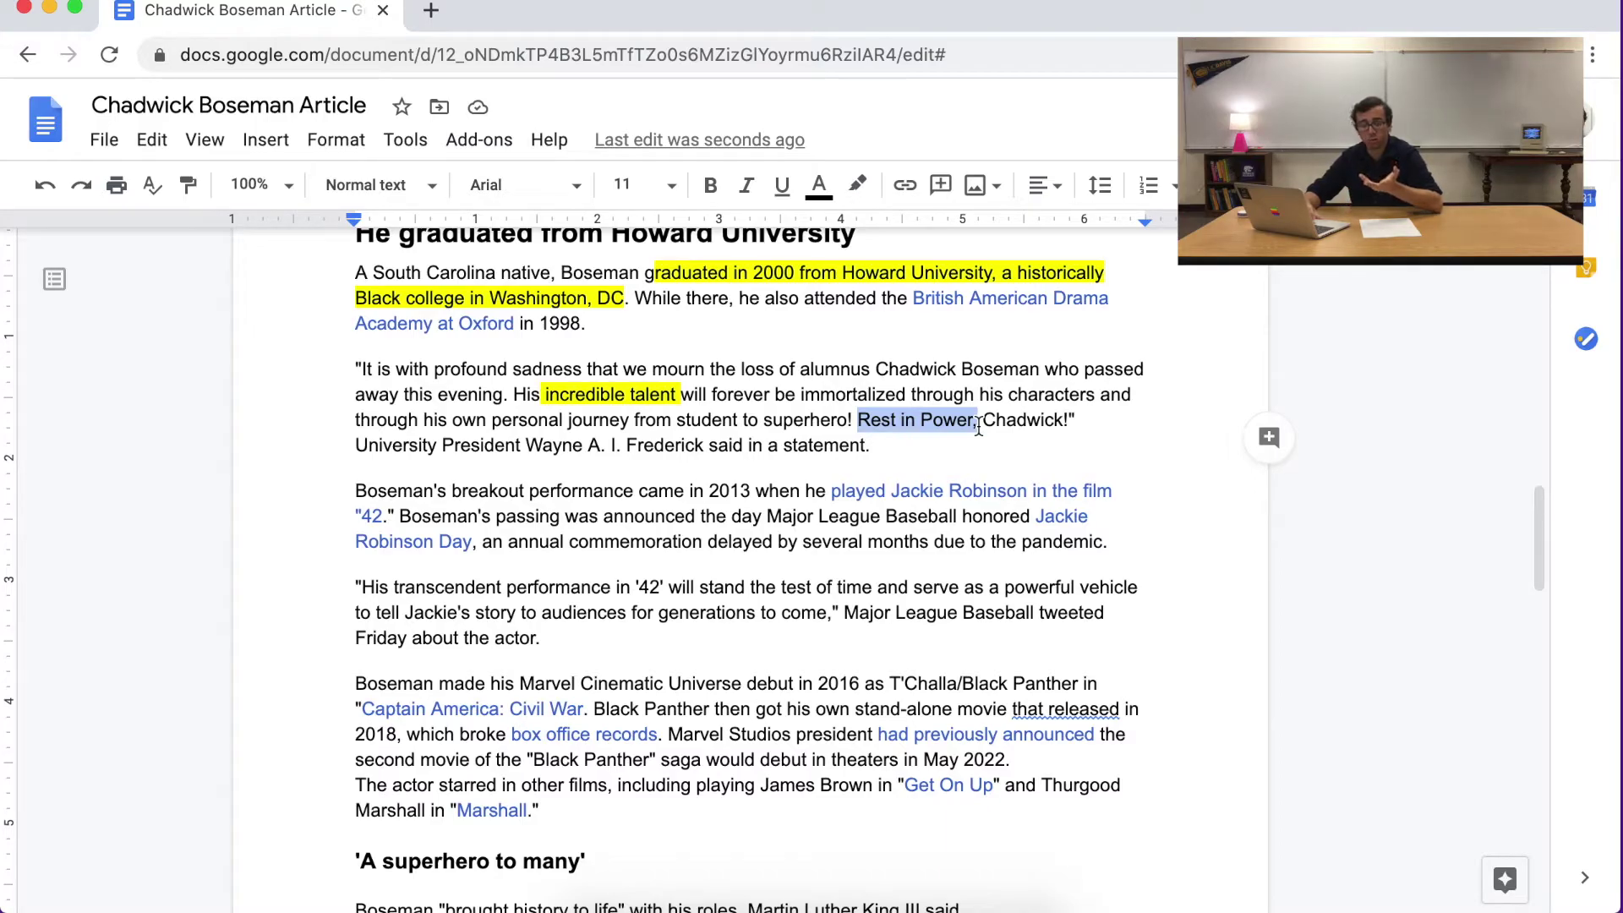
click(1268, 440)
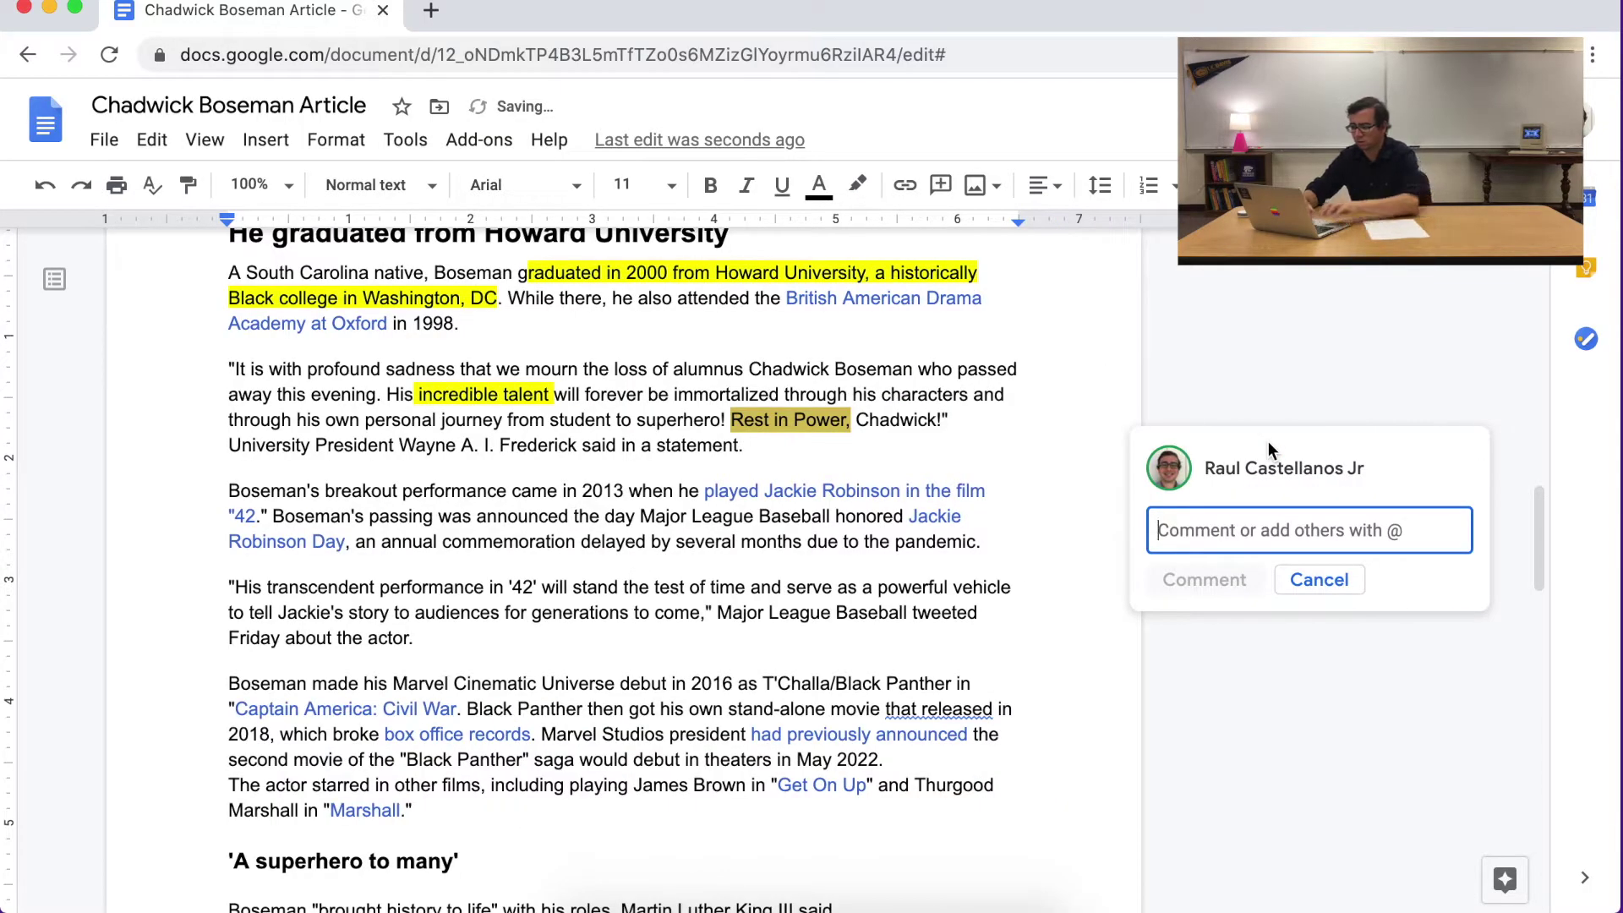
text(Interesting )
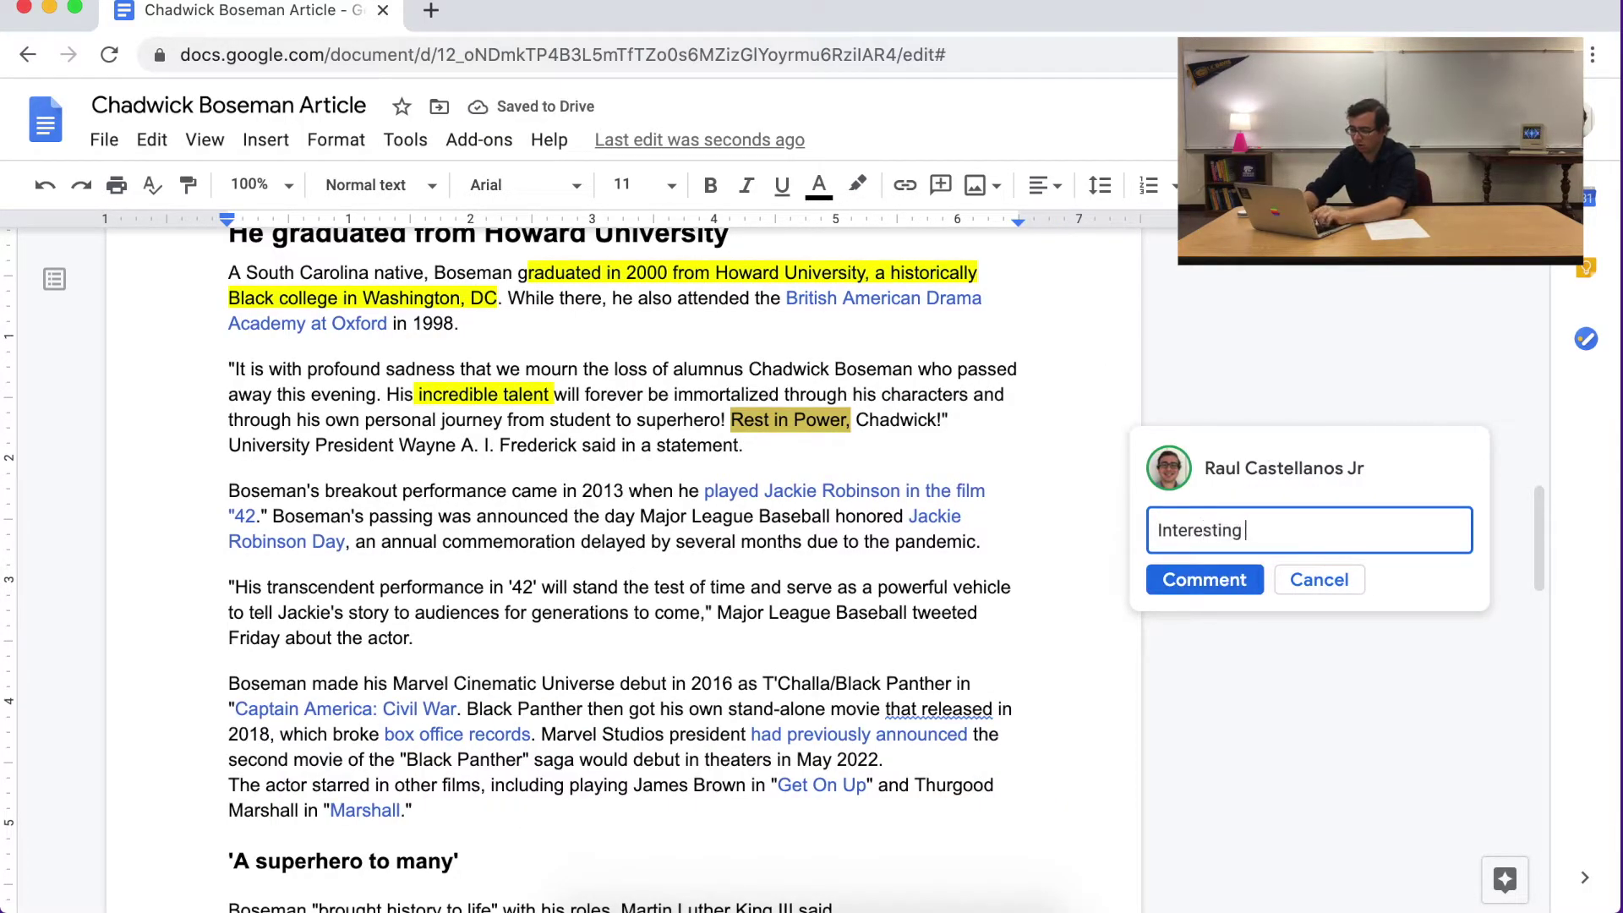
text(— a play on)
text(usual)
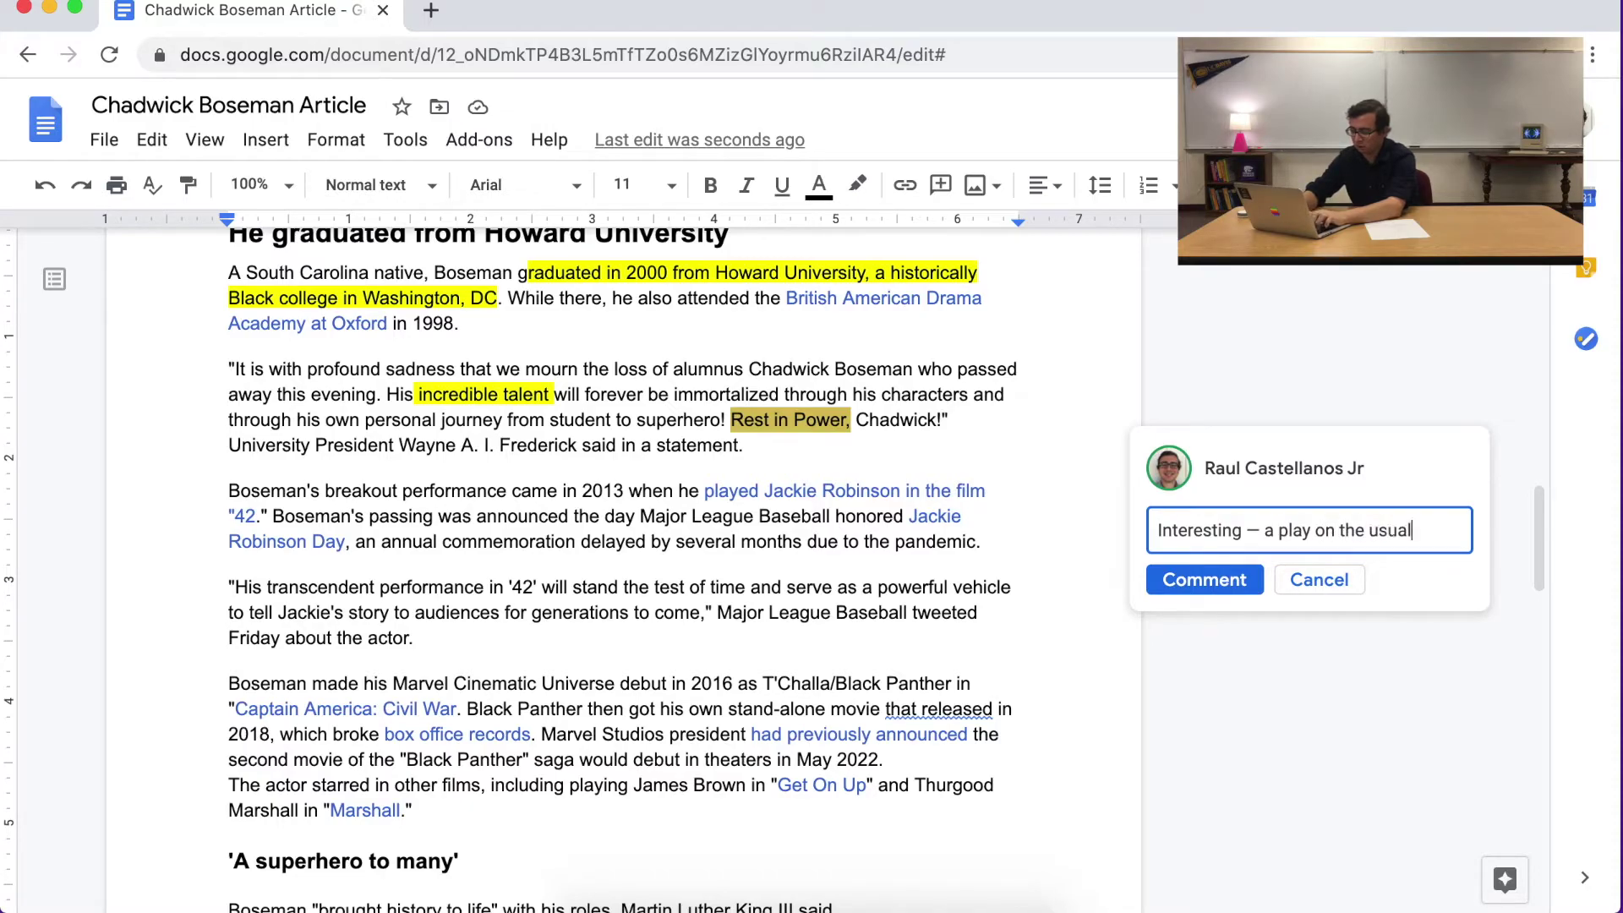
text( phrase, "rest in peace")
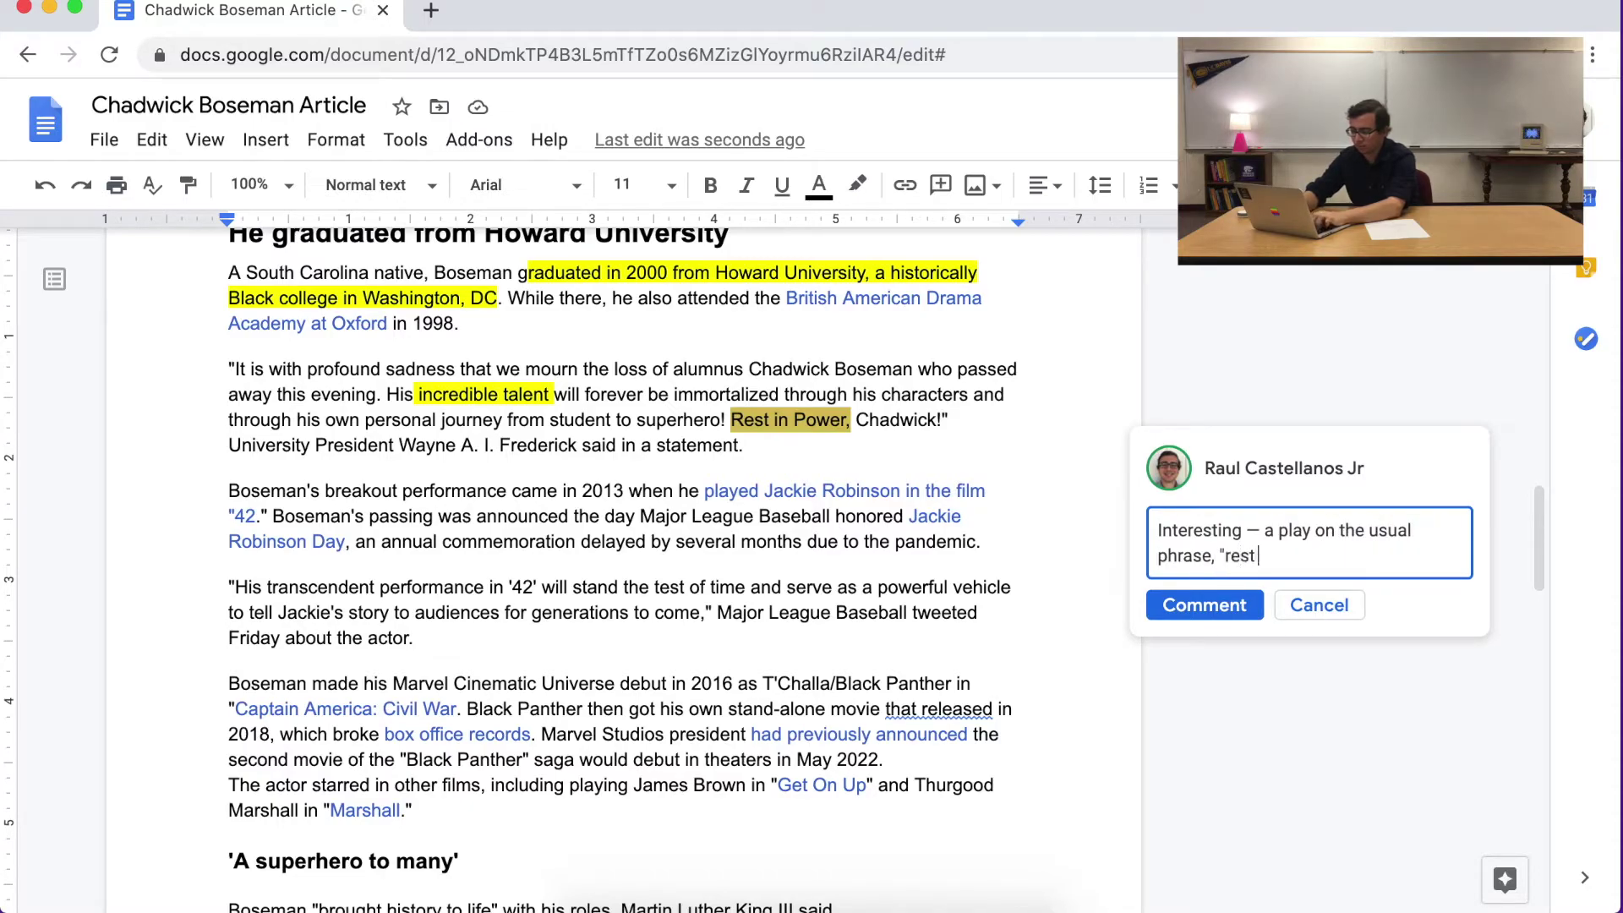
click(926, 541)
Step: Highlight "breakout performance came in 2013 when he played Jackie Robinson in the film "42."" in yellow
scroll(578, 478, down, 1)
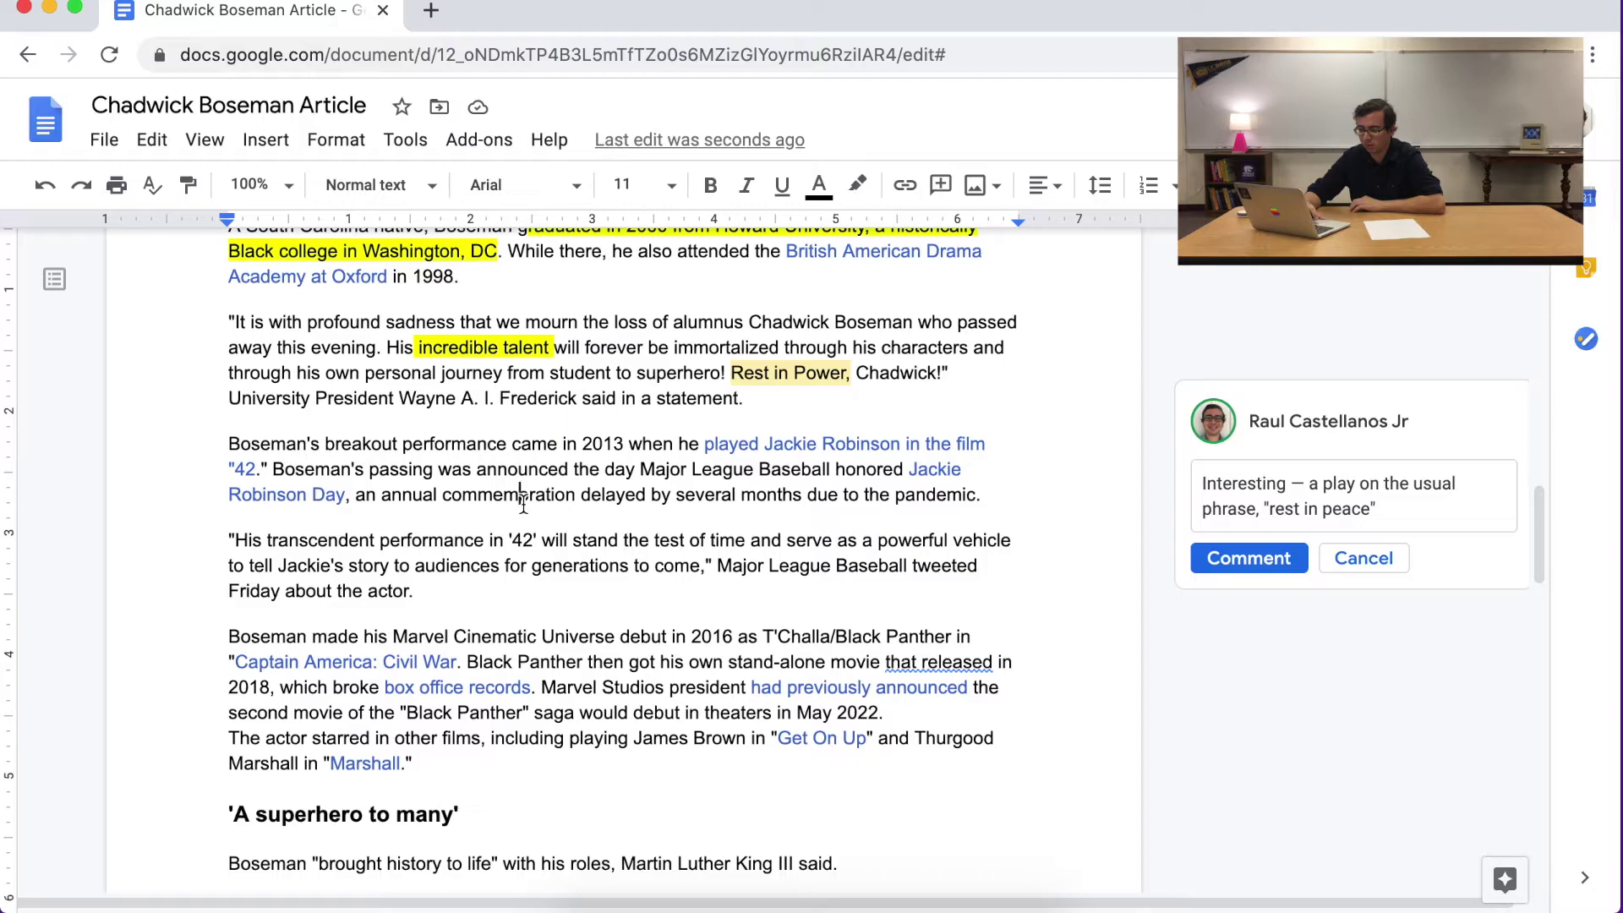
drag(321, 444, 269, 470)
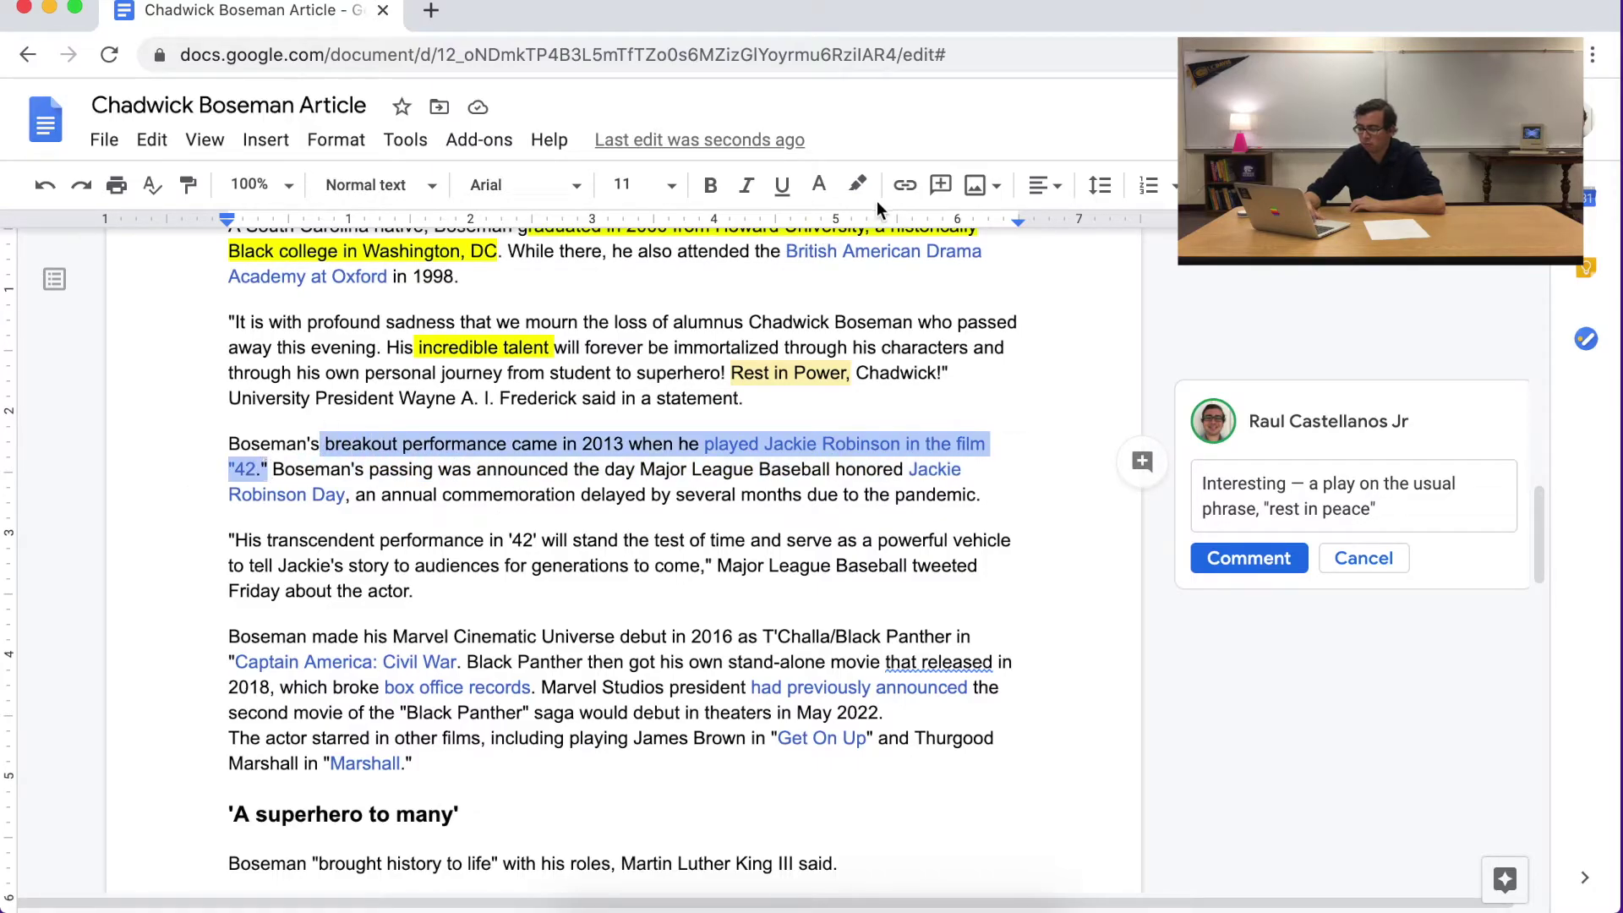
click(857, 185)
click(951, 306)
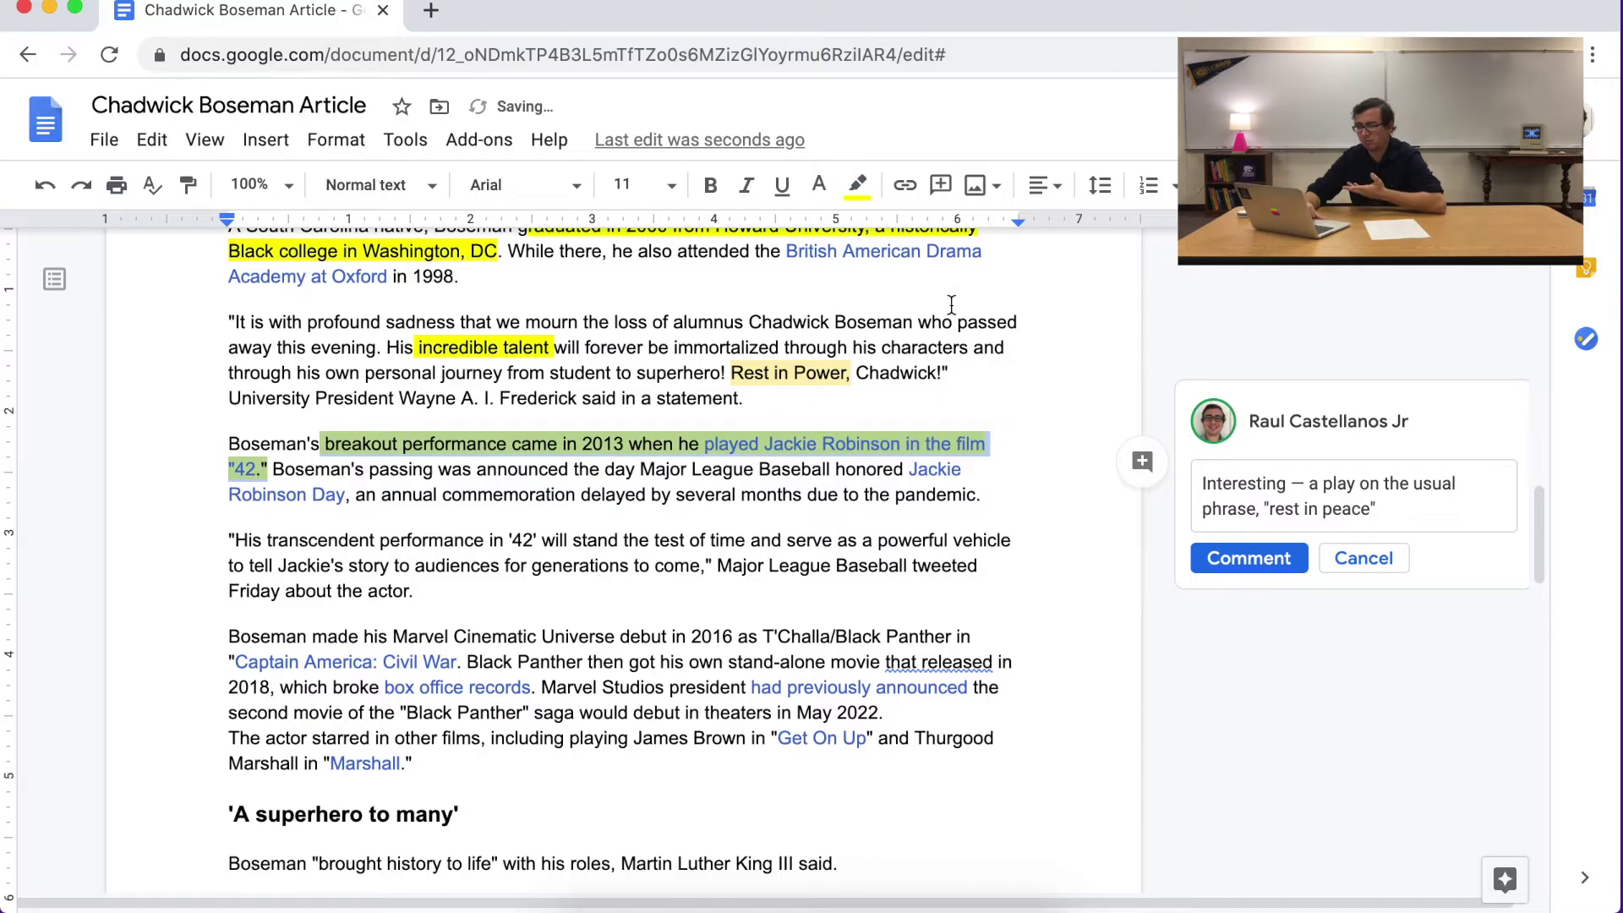
click(655, 444)
Step: Highlight the passage from "Marvel Cinematic Universe debut in 2016" through "stand-alone movie that released in 2018" in yellow
scroll(650, 448, down, 5)
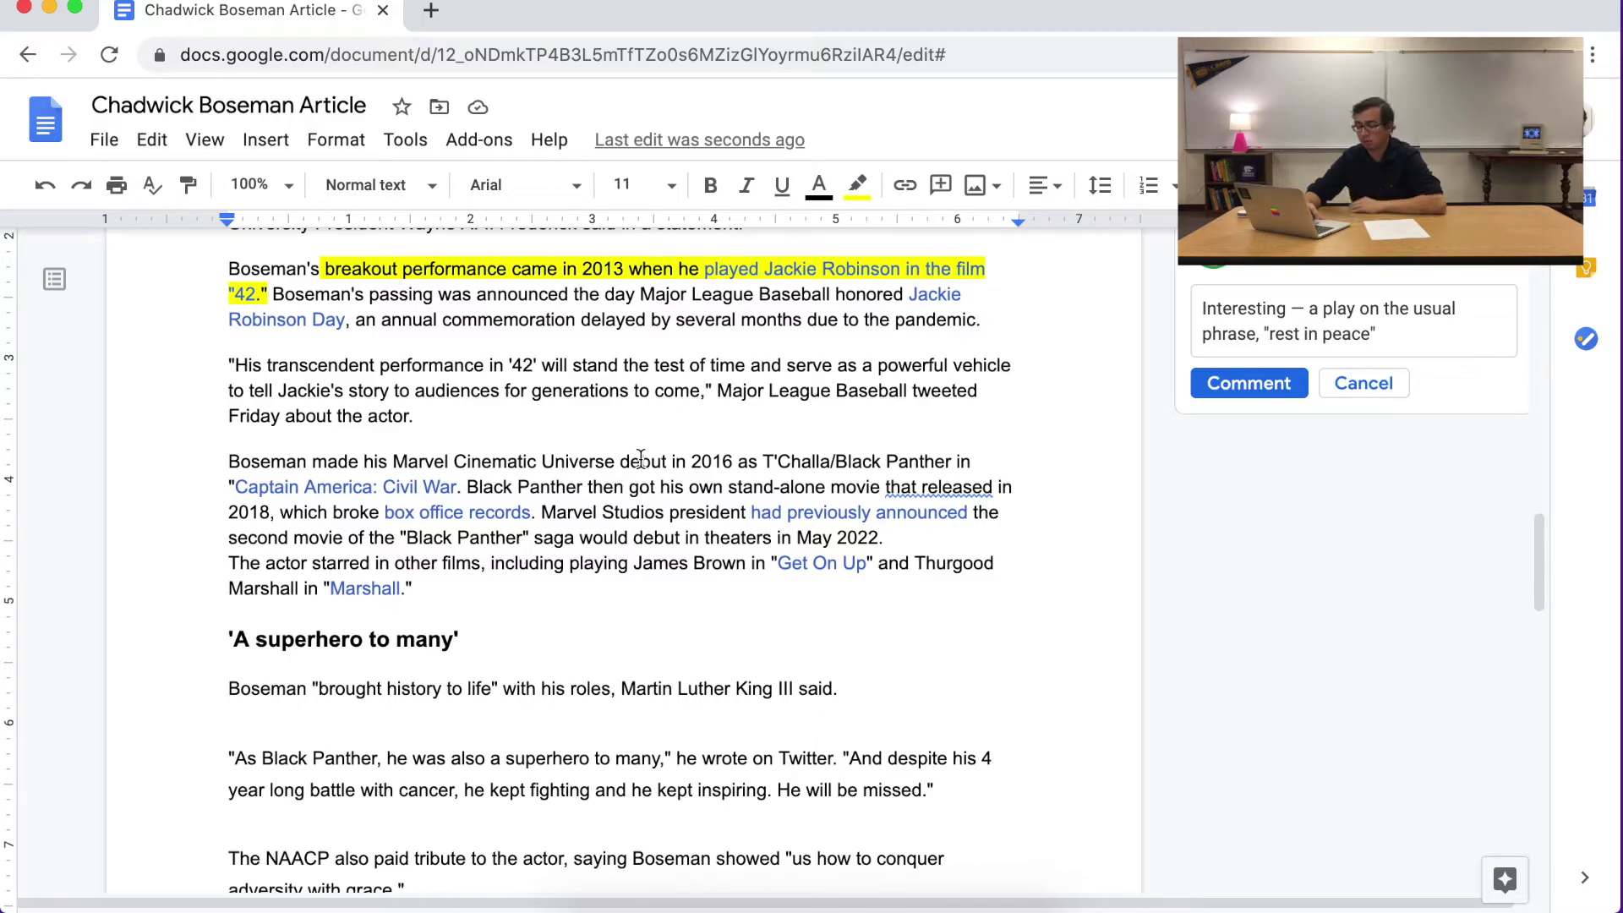
scroll(641, 457, down, 2)
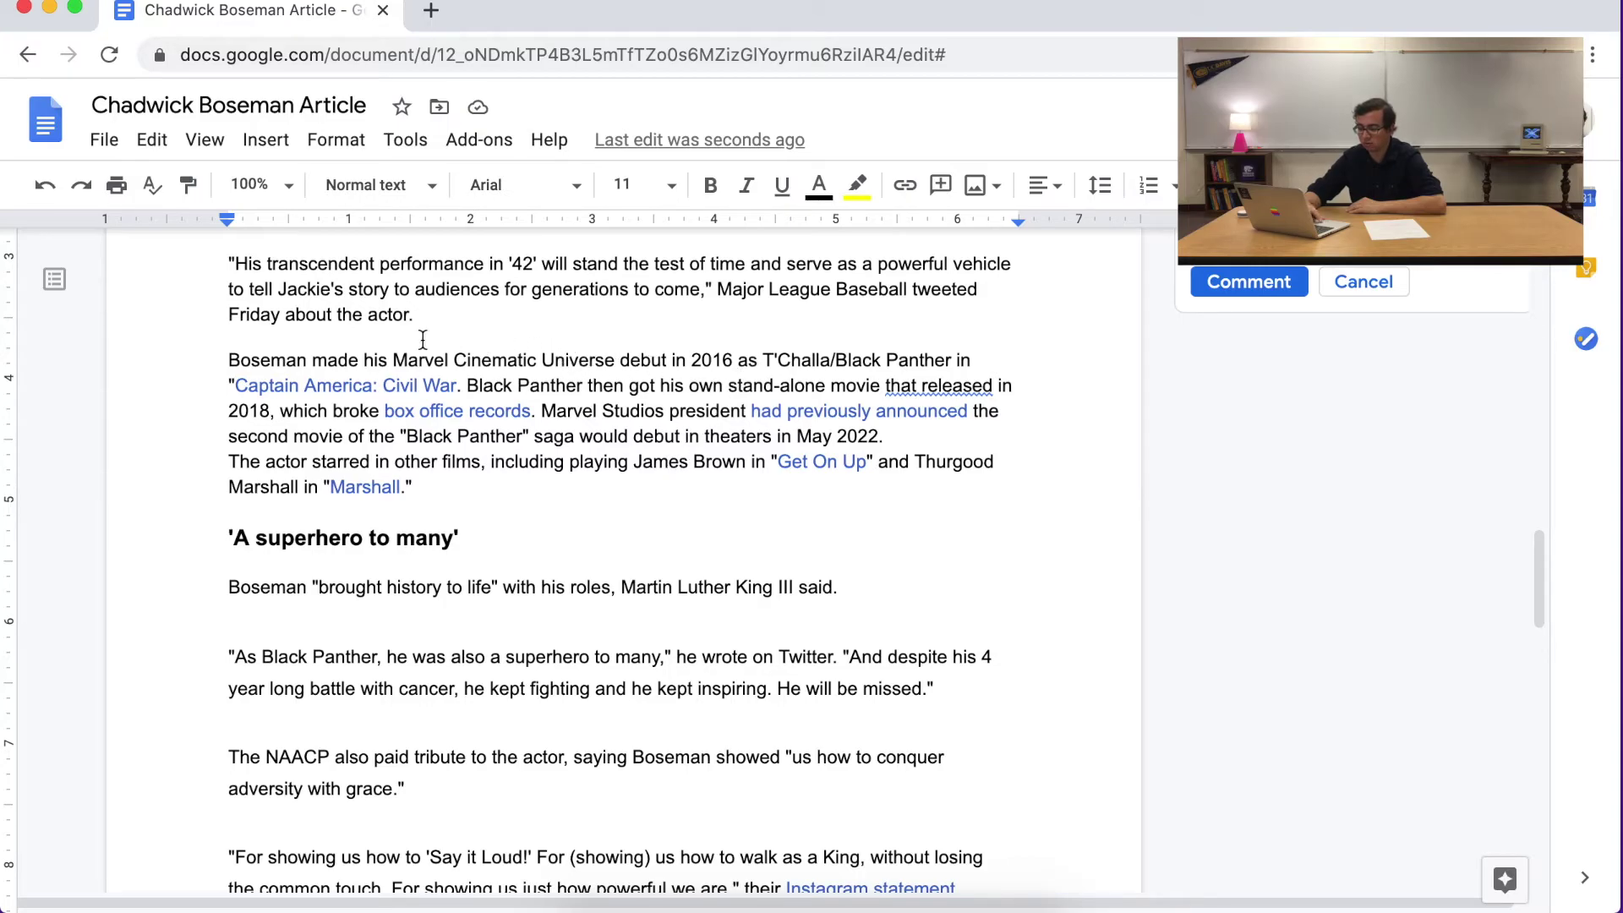
drag(395, 359, 272, 412)
click(857, 185)
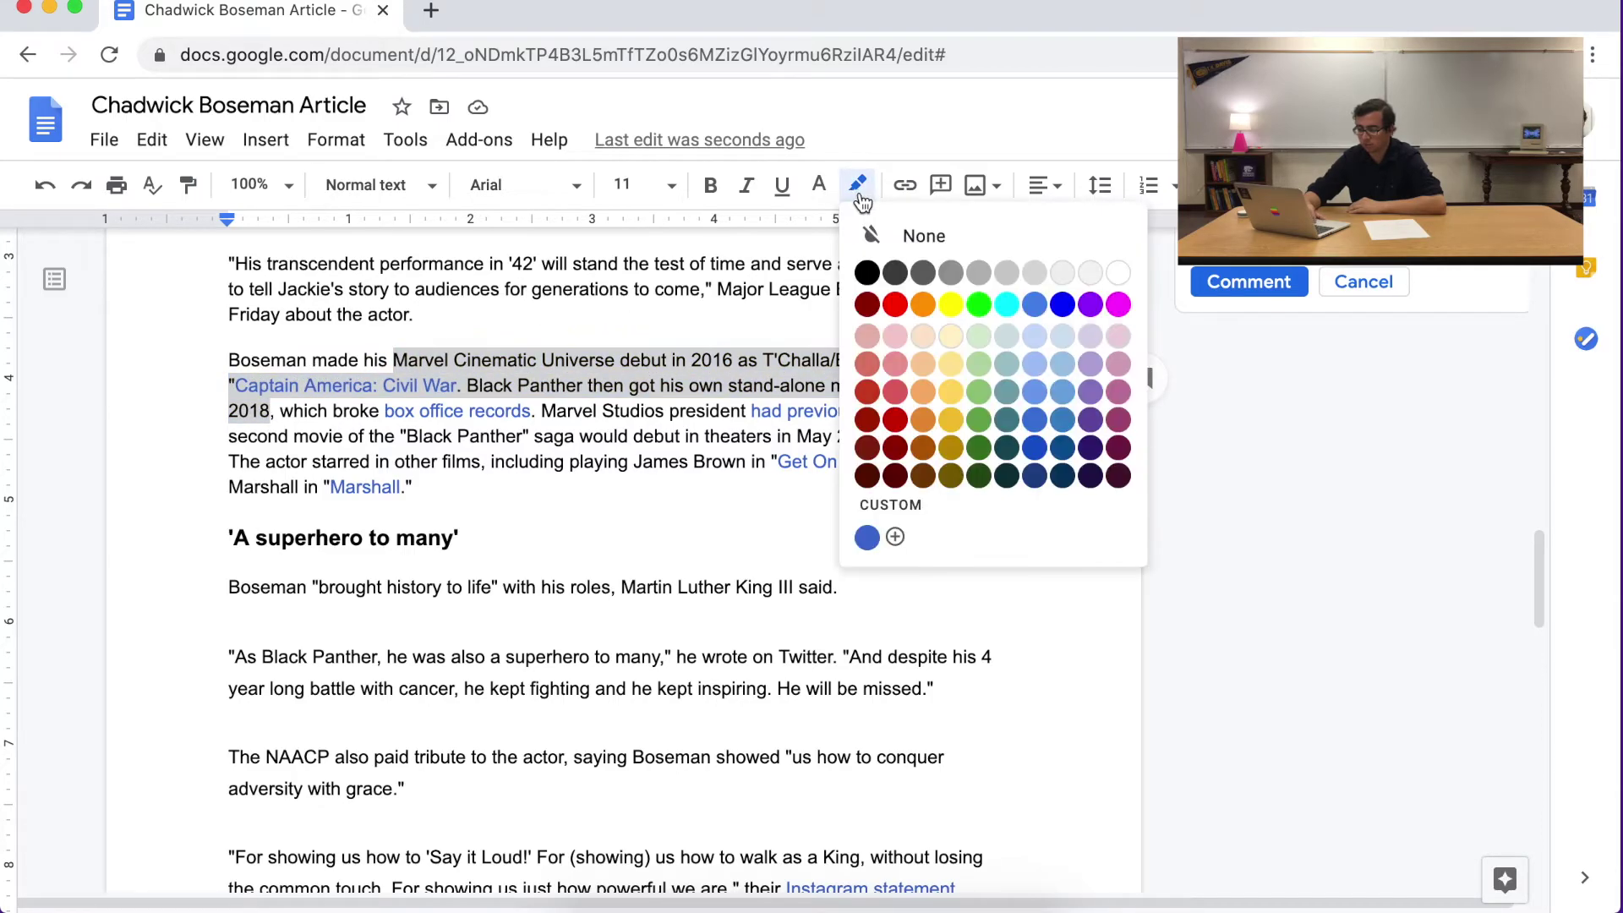
click(945, 301)
click(707, 536)
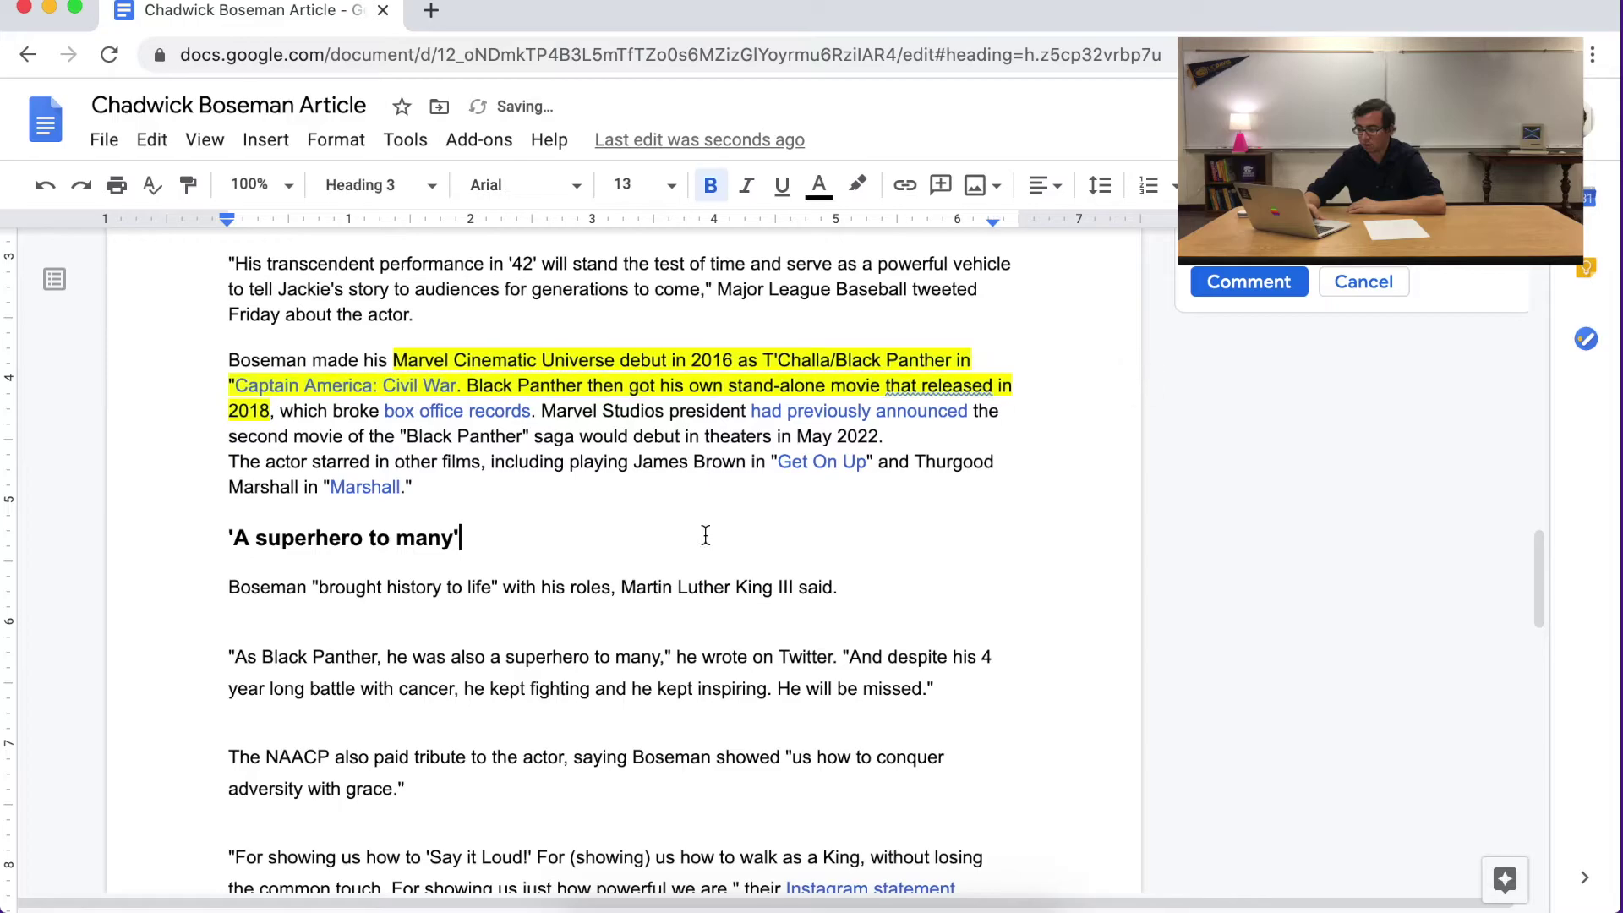
click(738, 495)
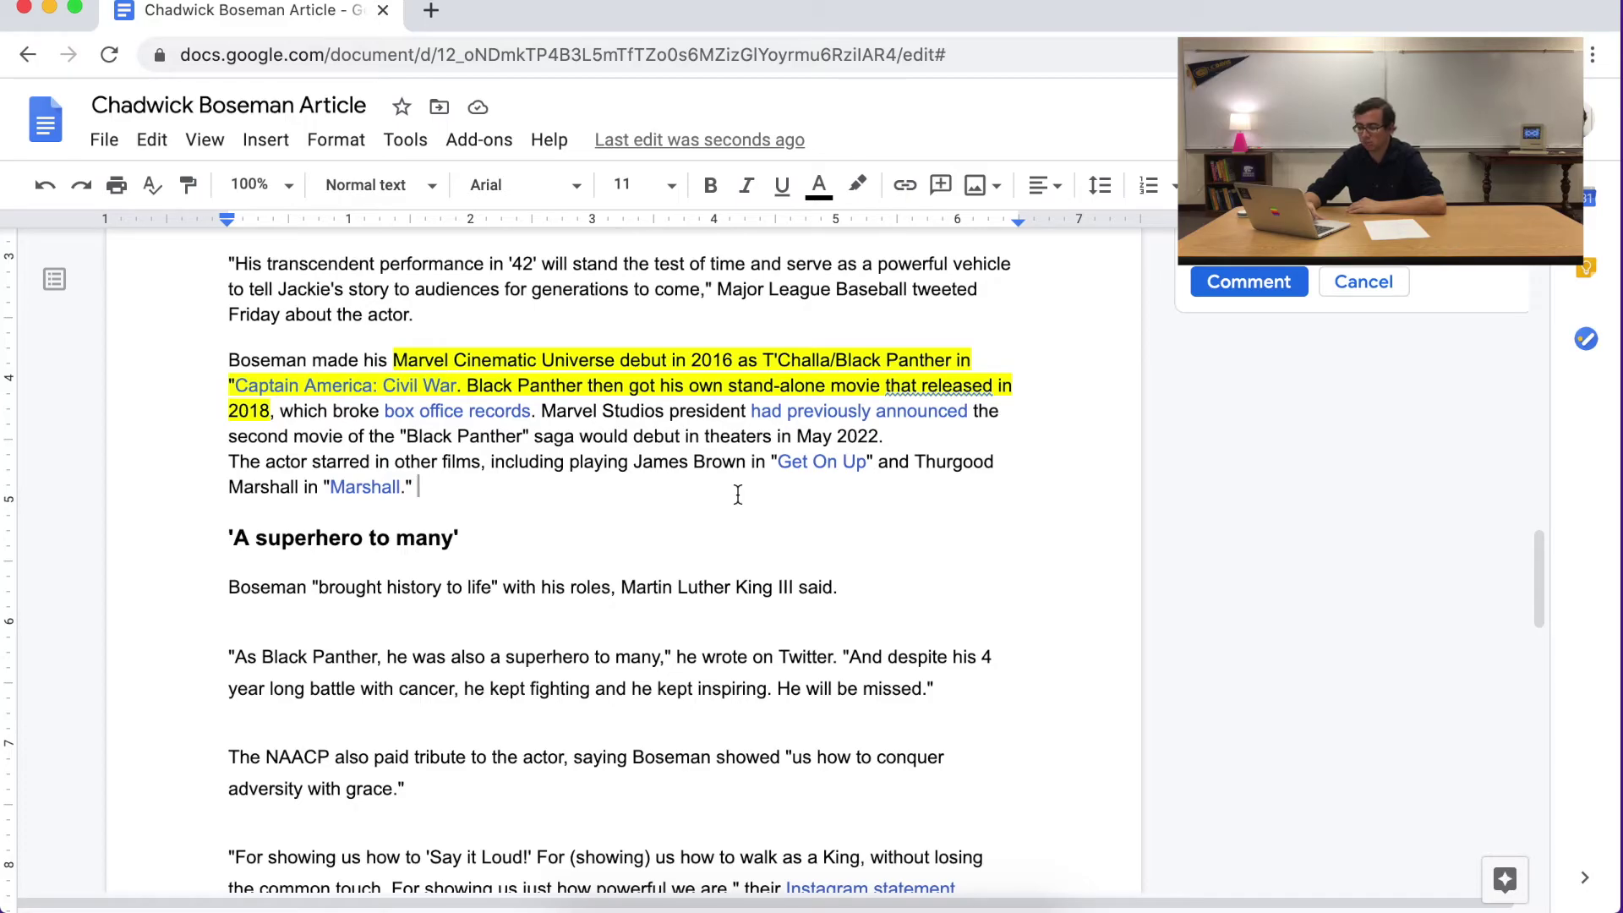
Step: Highlight the sentence "Boseman "brought history to life" with his roles, Martin Luther King III said." in yellow
scroll(738, 495, down, 1)
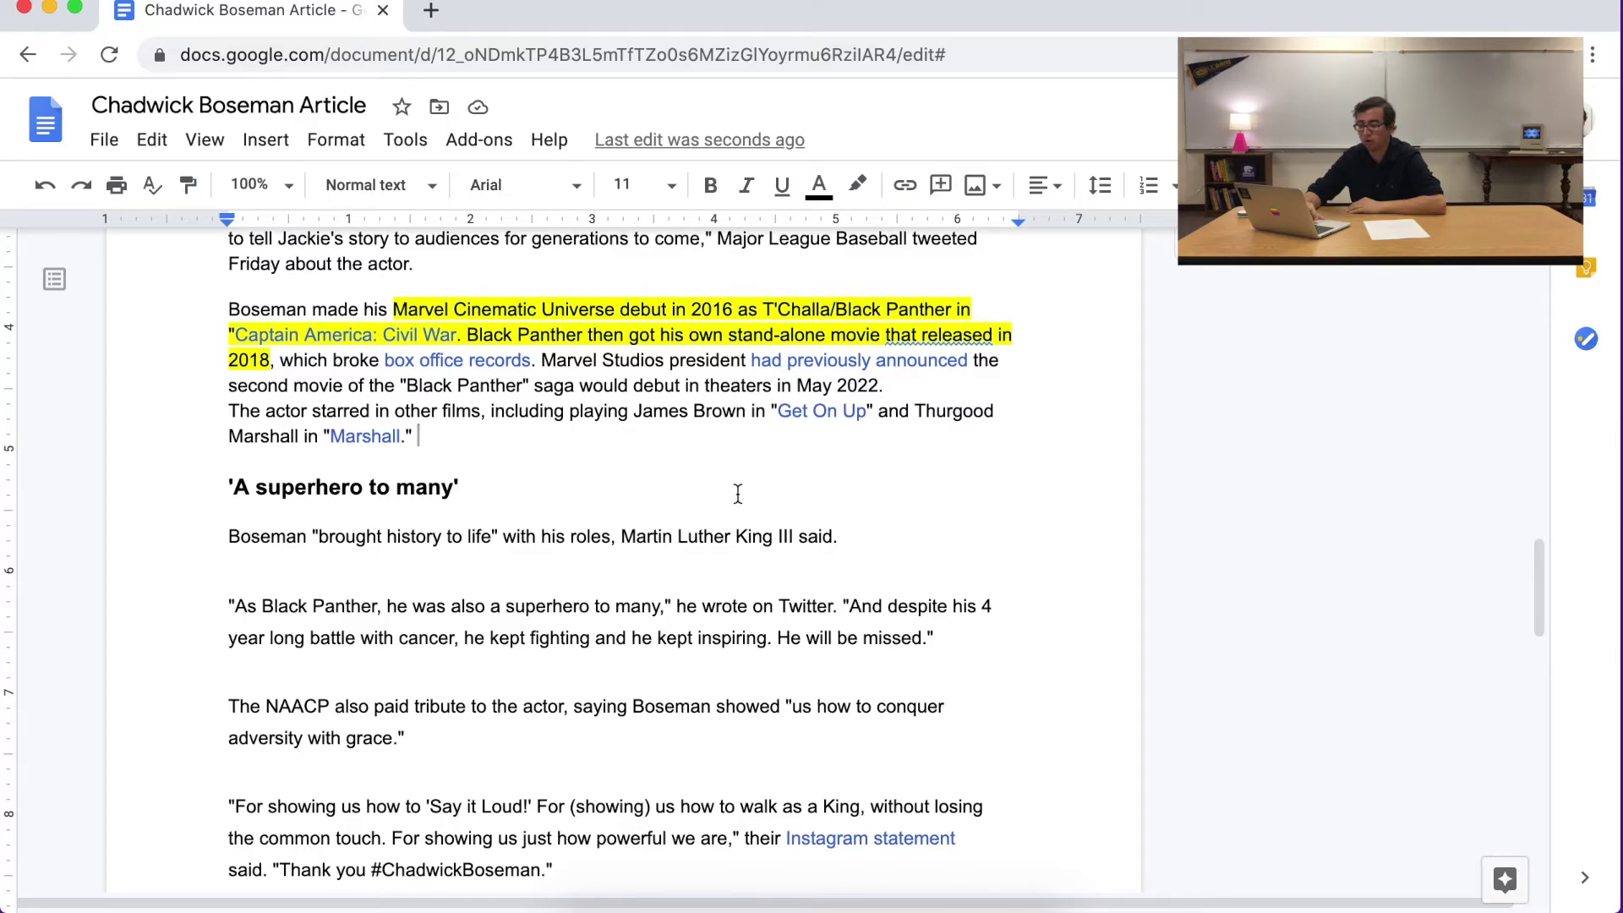
scroll(739, 495, down, 3)
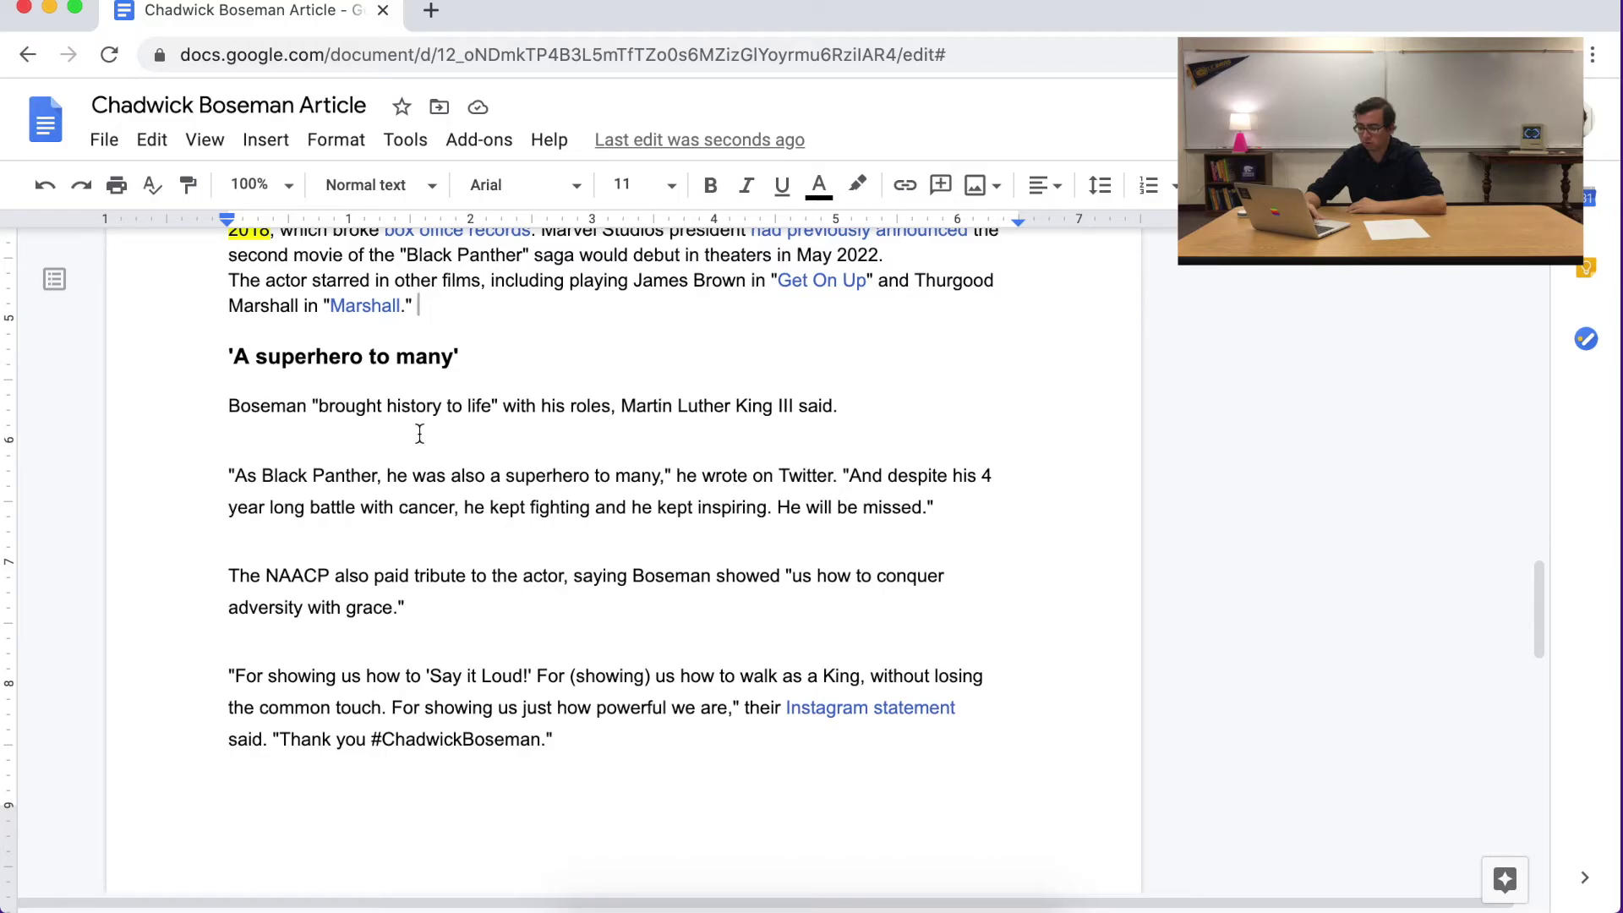
click(326, 404)
key(super+Left)
drag(326, 404, 848, 409)
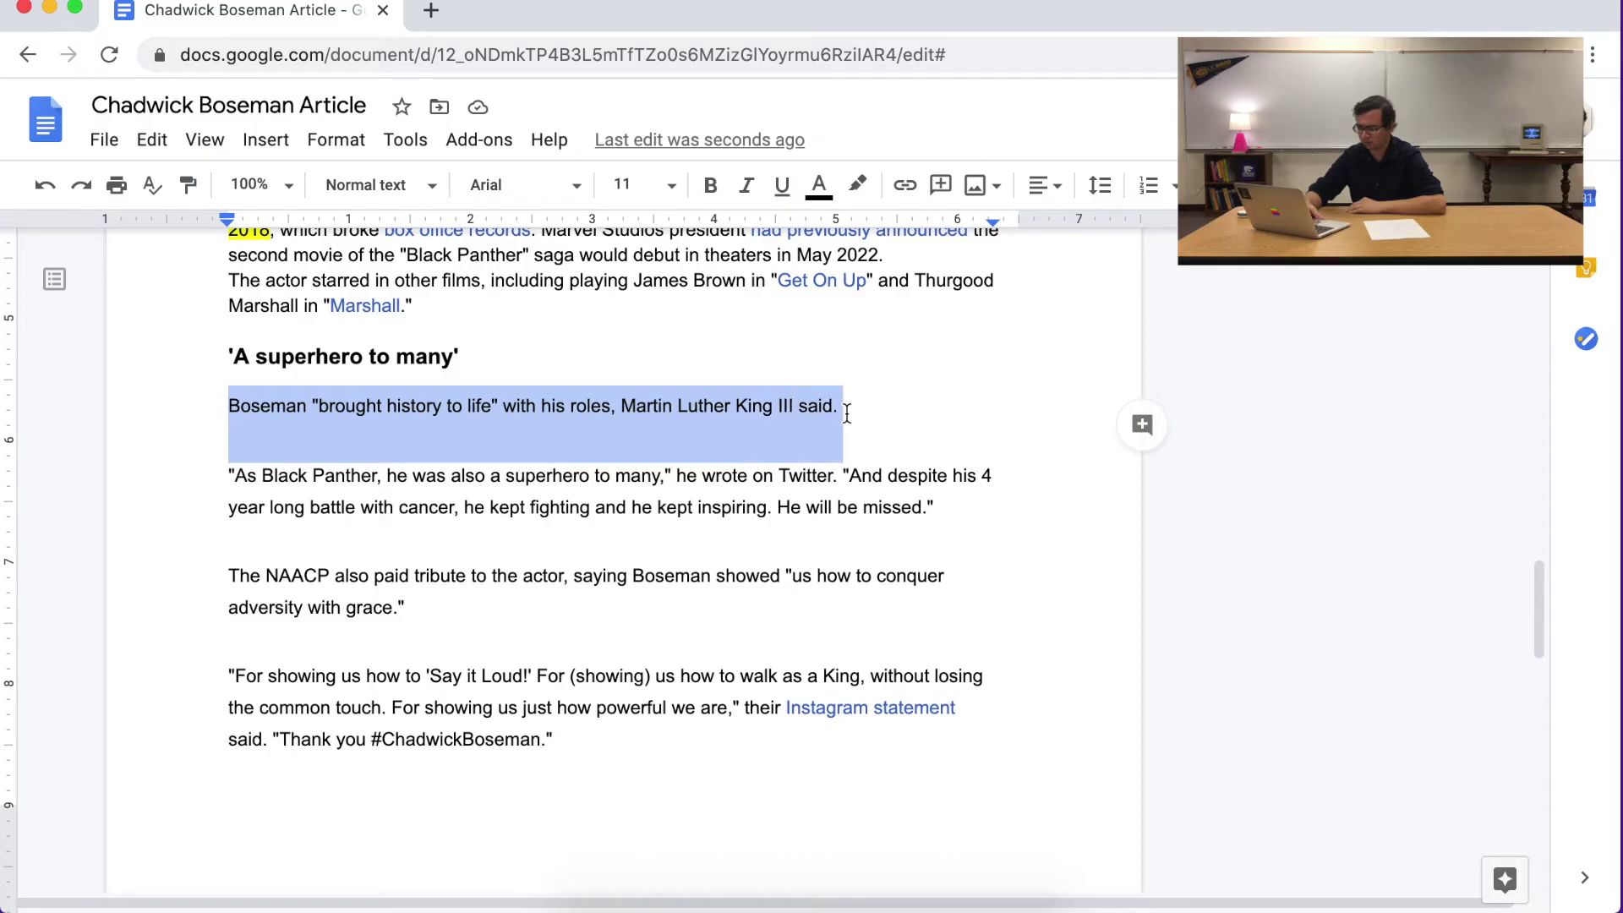
click(857, 184)
click(955, 292)
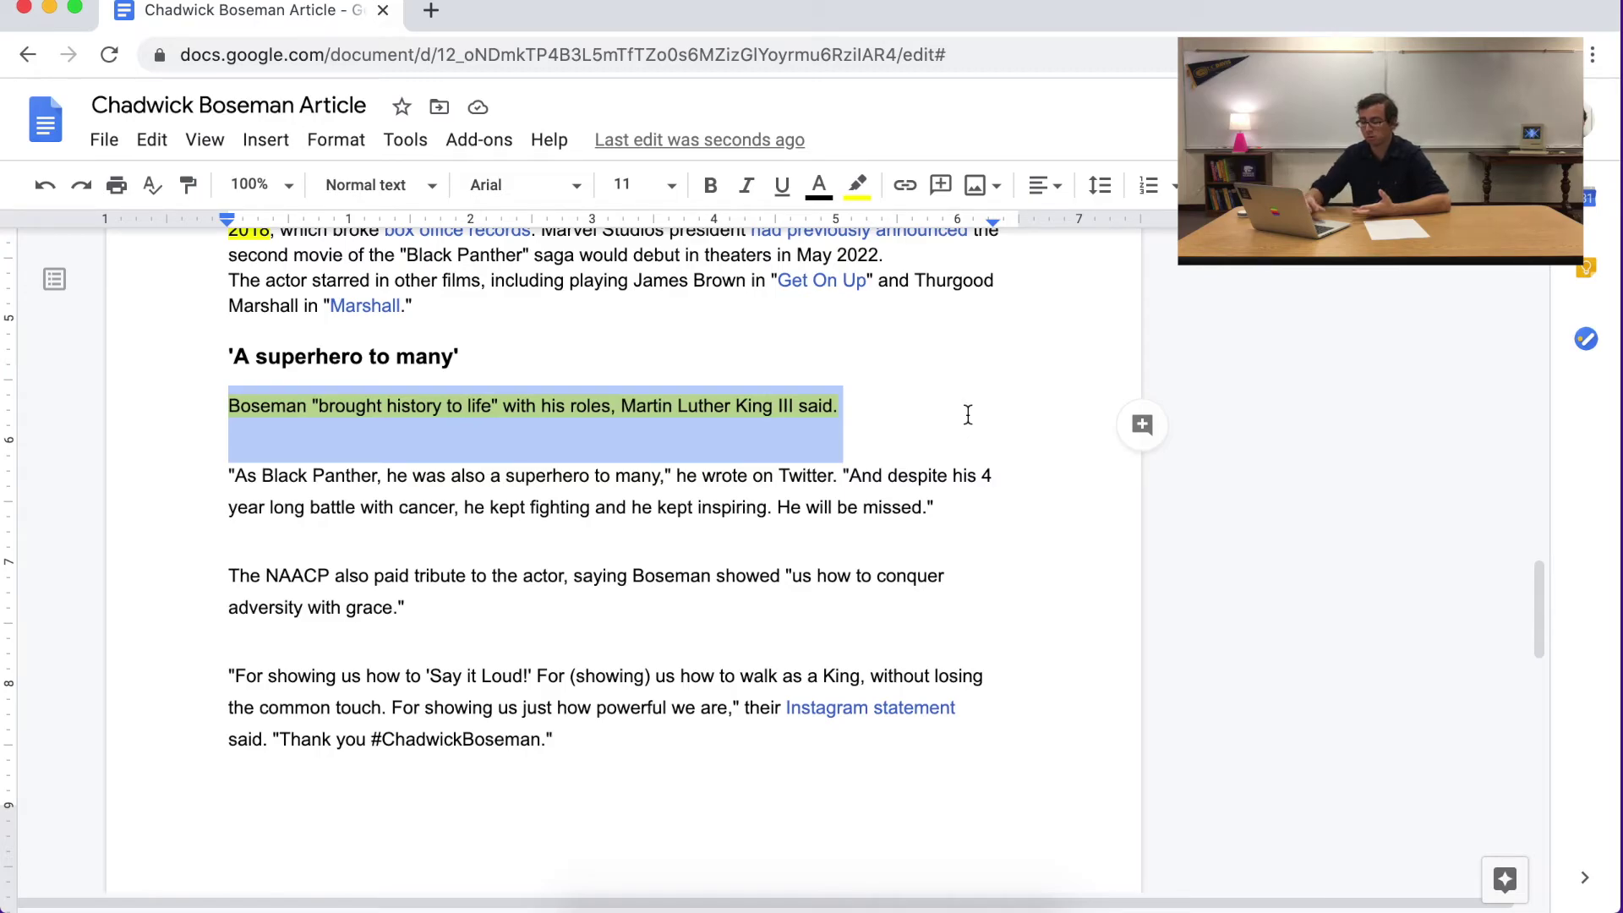
Step: Post the comment "Interesting quote" on the Martin Luther King III sentence under 'A superhero to many'
click(1138, 441)
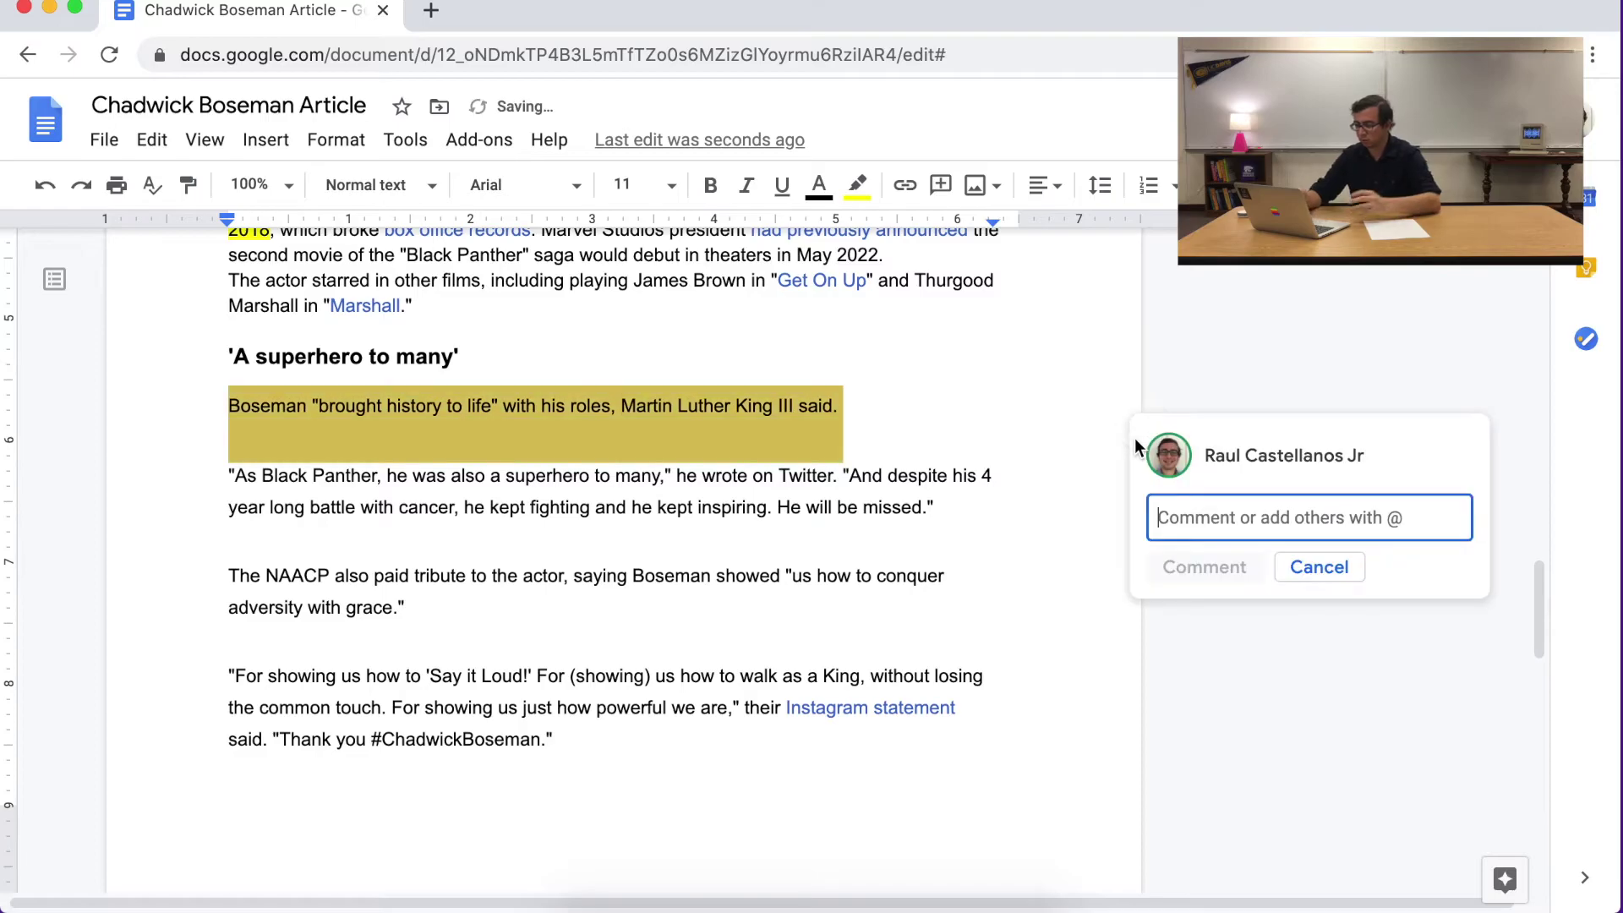
text(Interesting quote)
click(1201, 568)
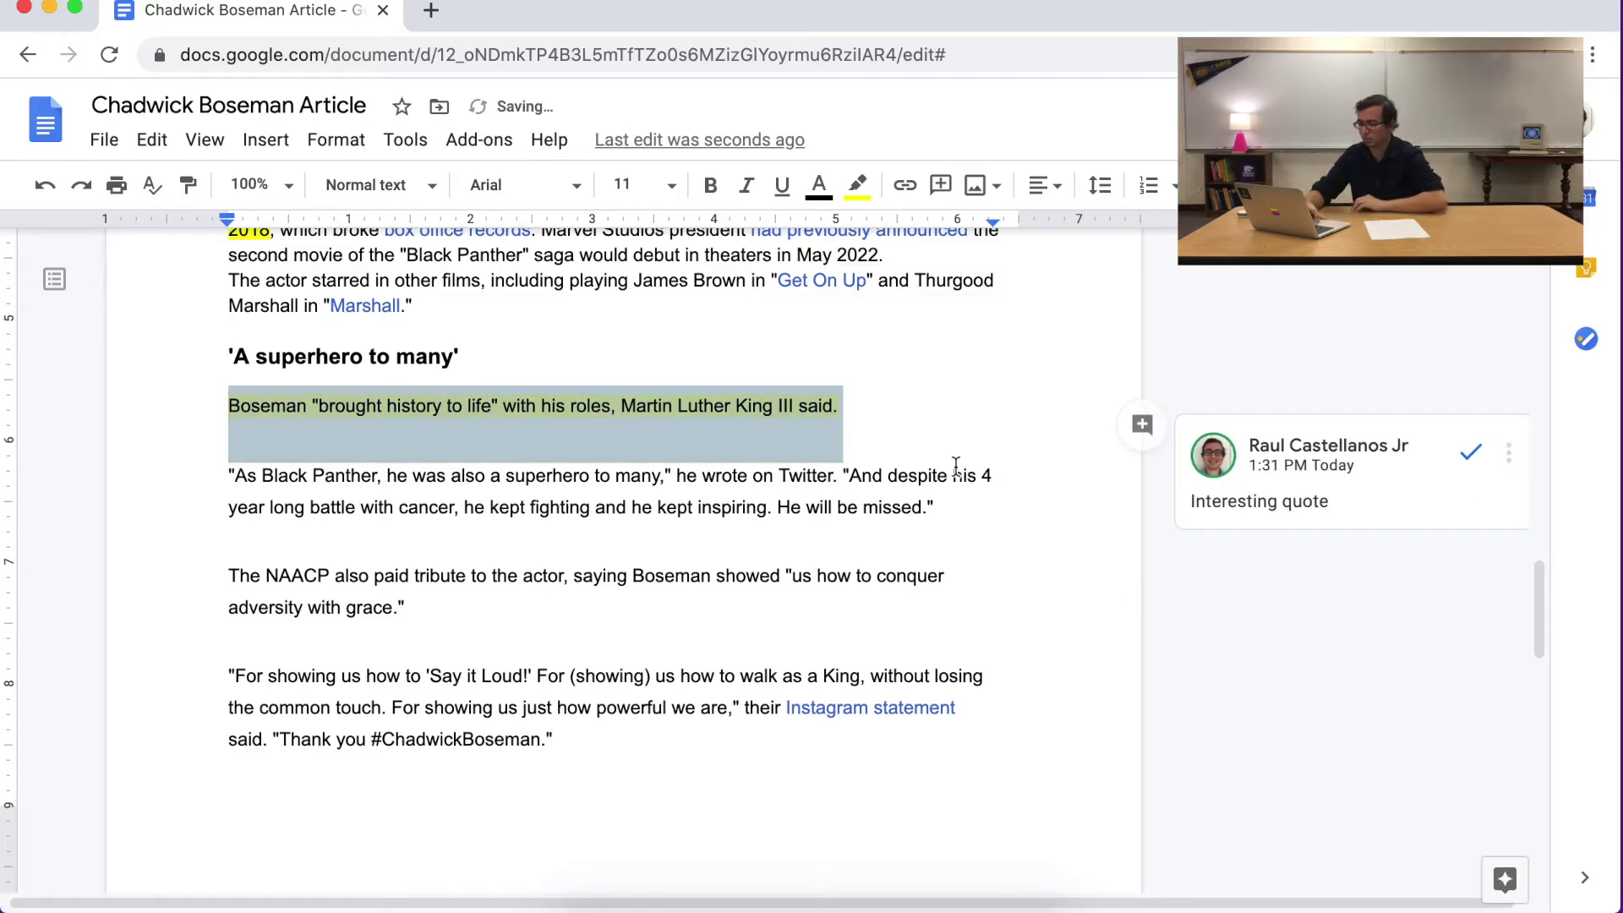
click(734, 491)
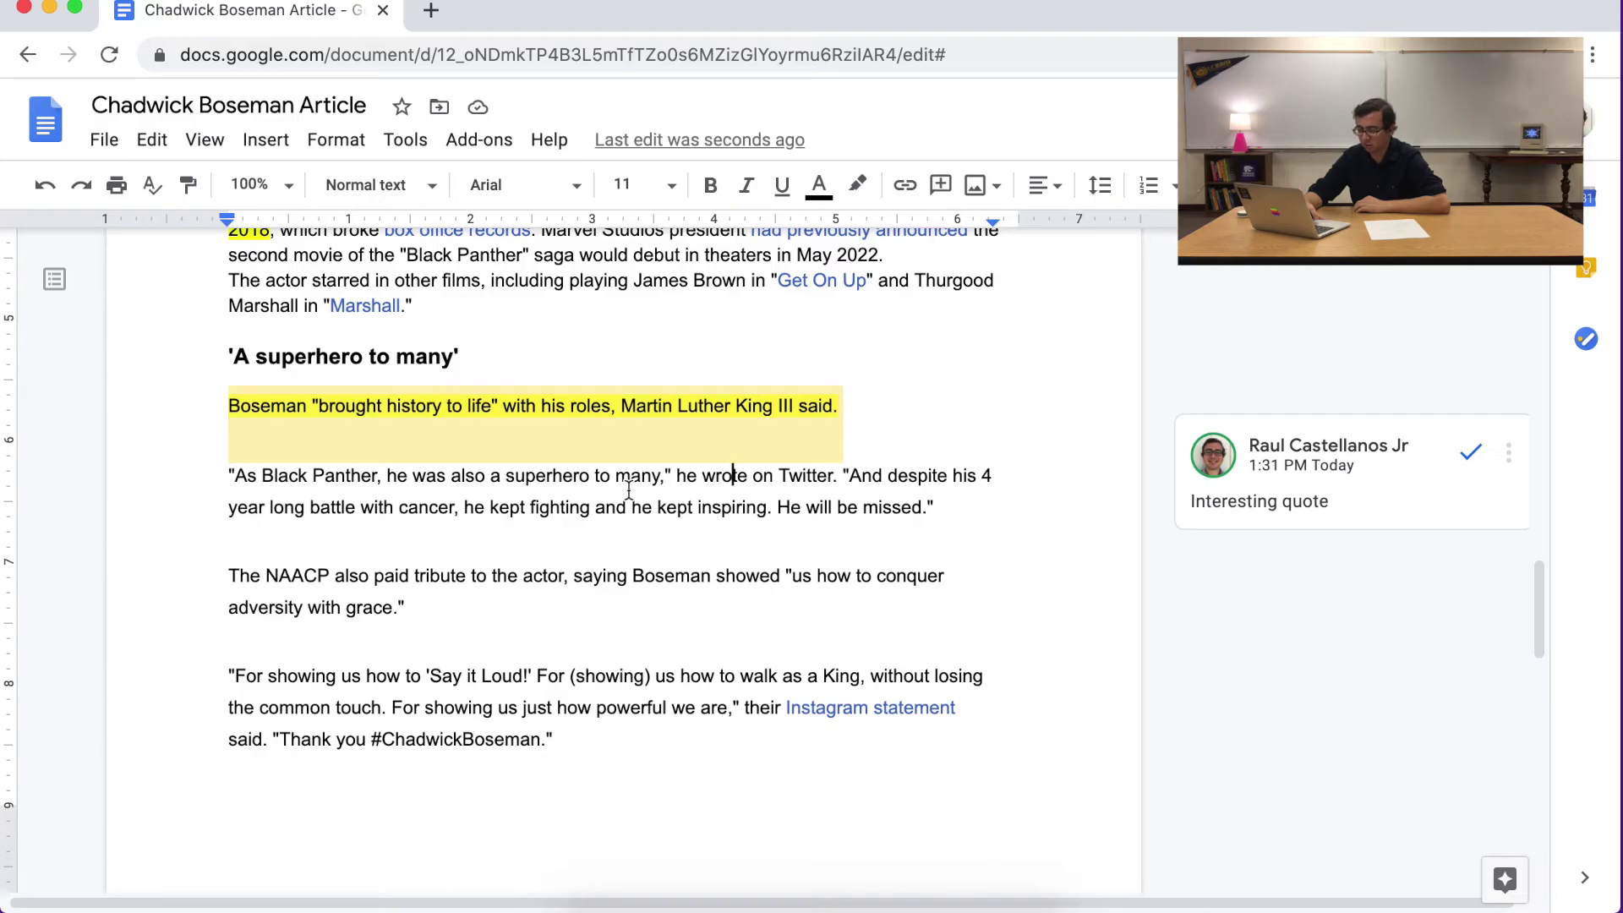
Step: Highlight the word "inspiring" in the Twitter quote about his battle with cancer in yellow
drag(693, 507, 768, 518)
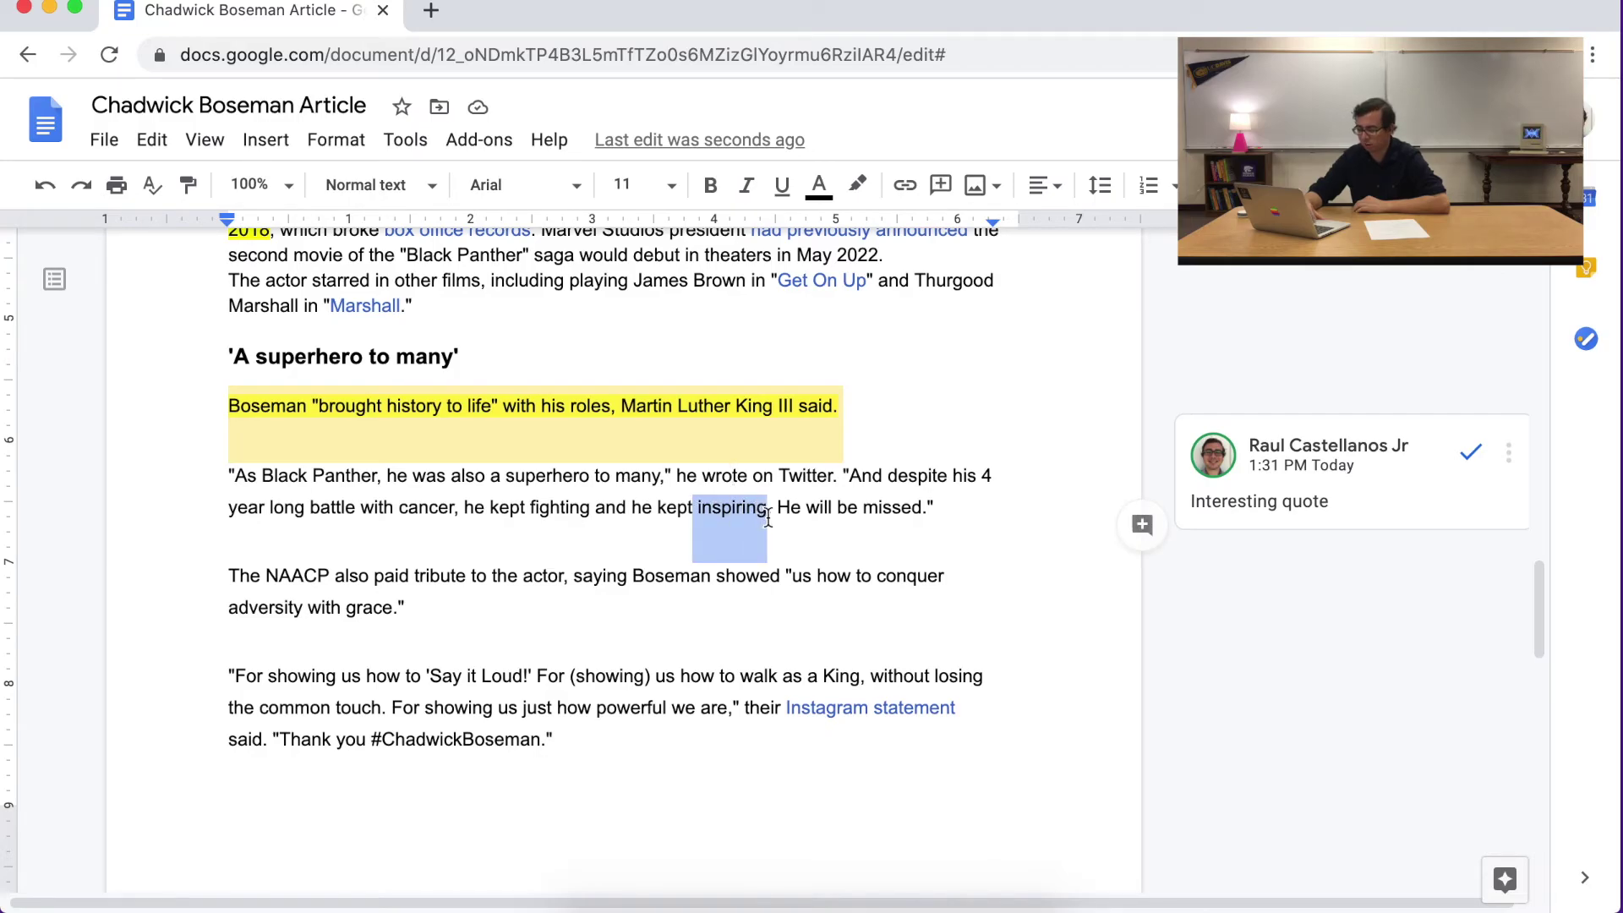
click(857, 185)
click(954, 298)
click(506, 600)
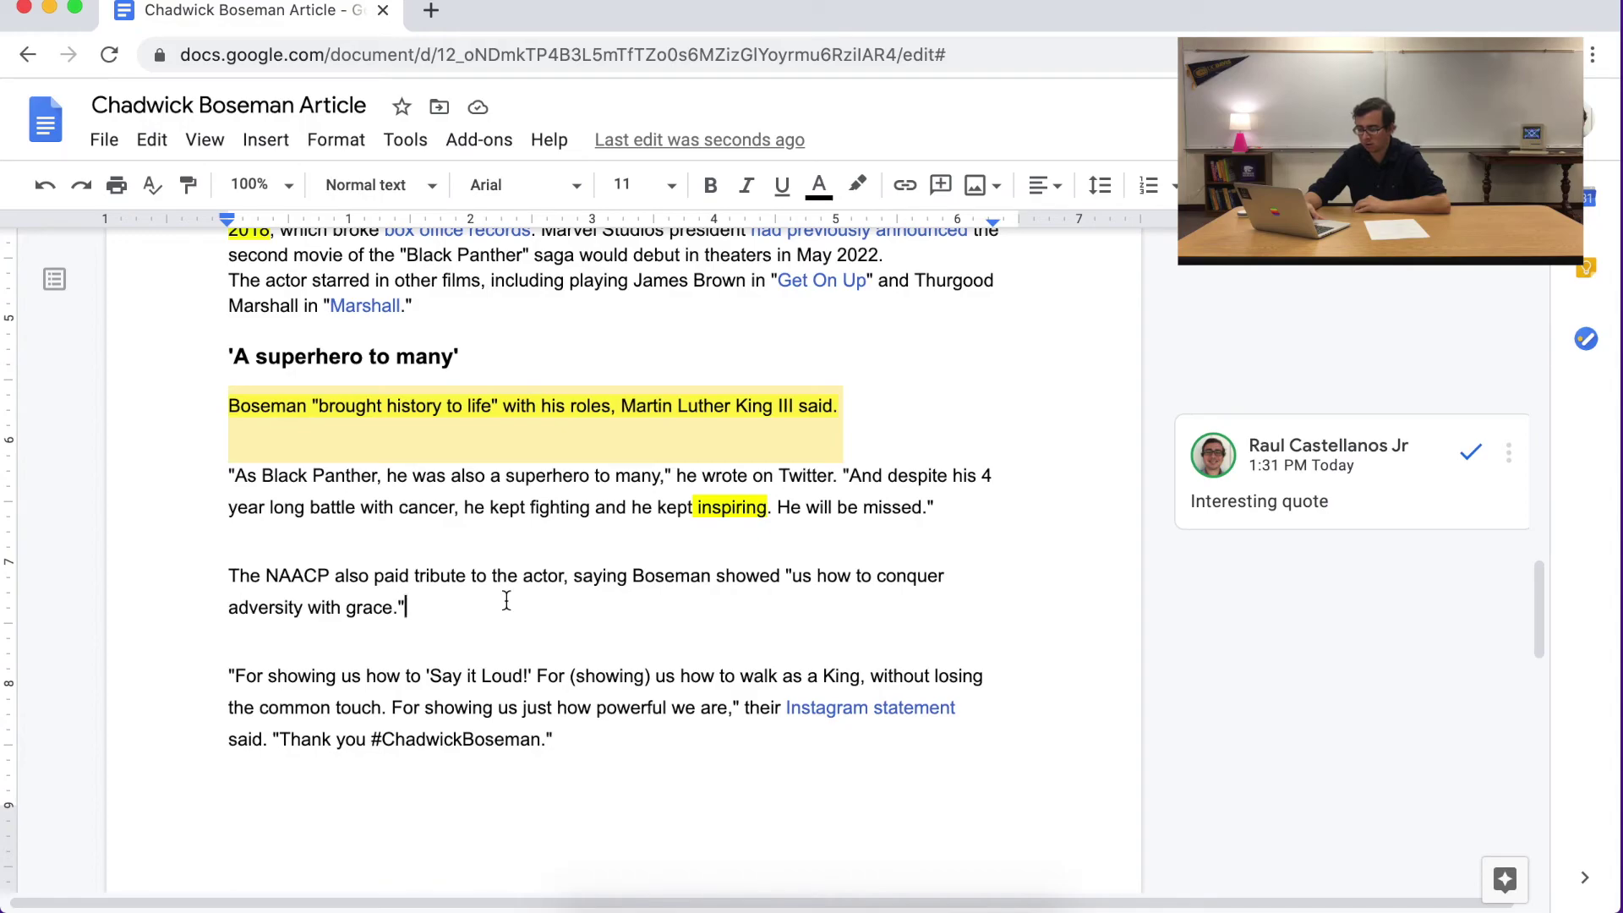
Step: Highlight "For showing us just how powerful we are," in the NAACP's Instagram statement in yellow
drag(392, 707, 733, 707)
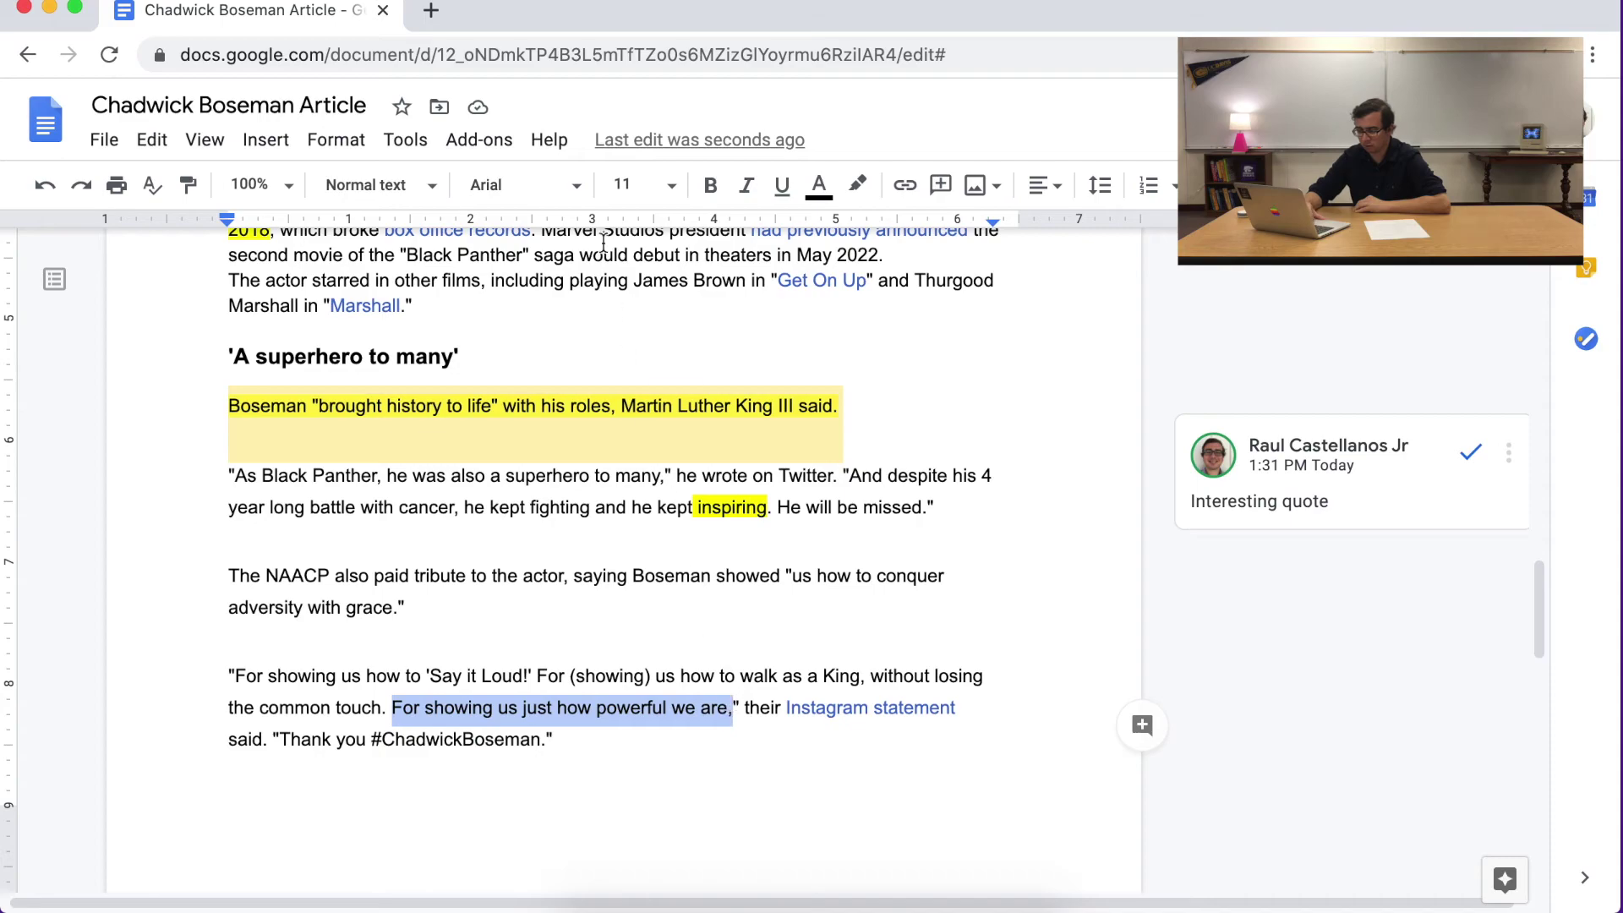
click(876, 194)
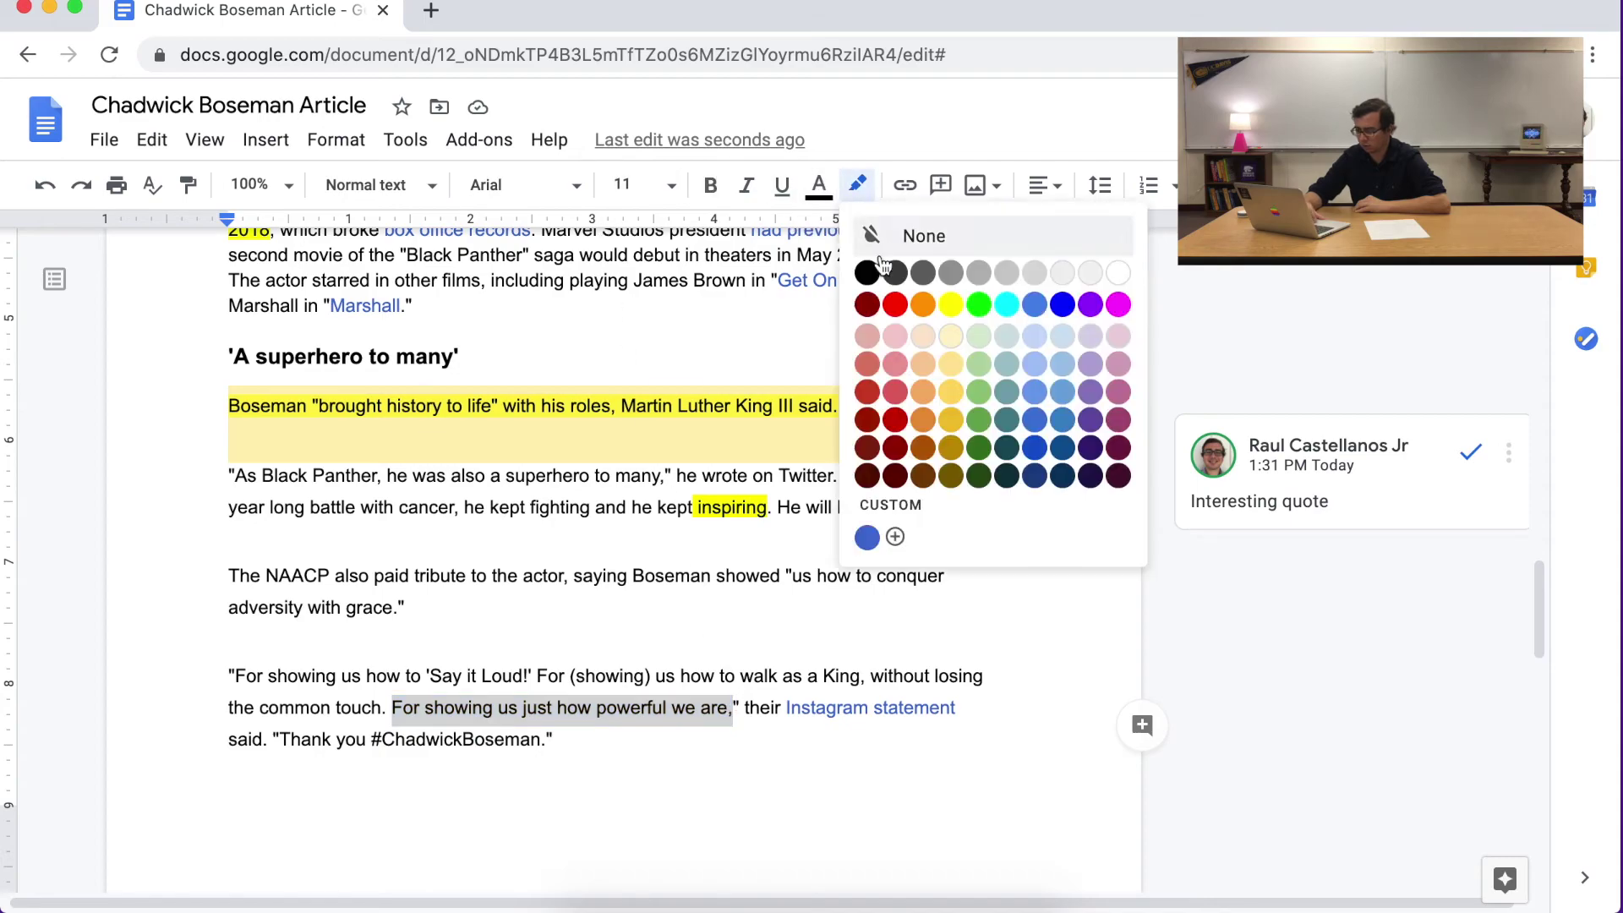
click(956, 305)
click(738, 775)
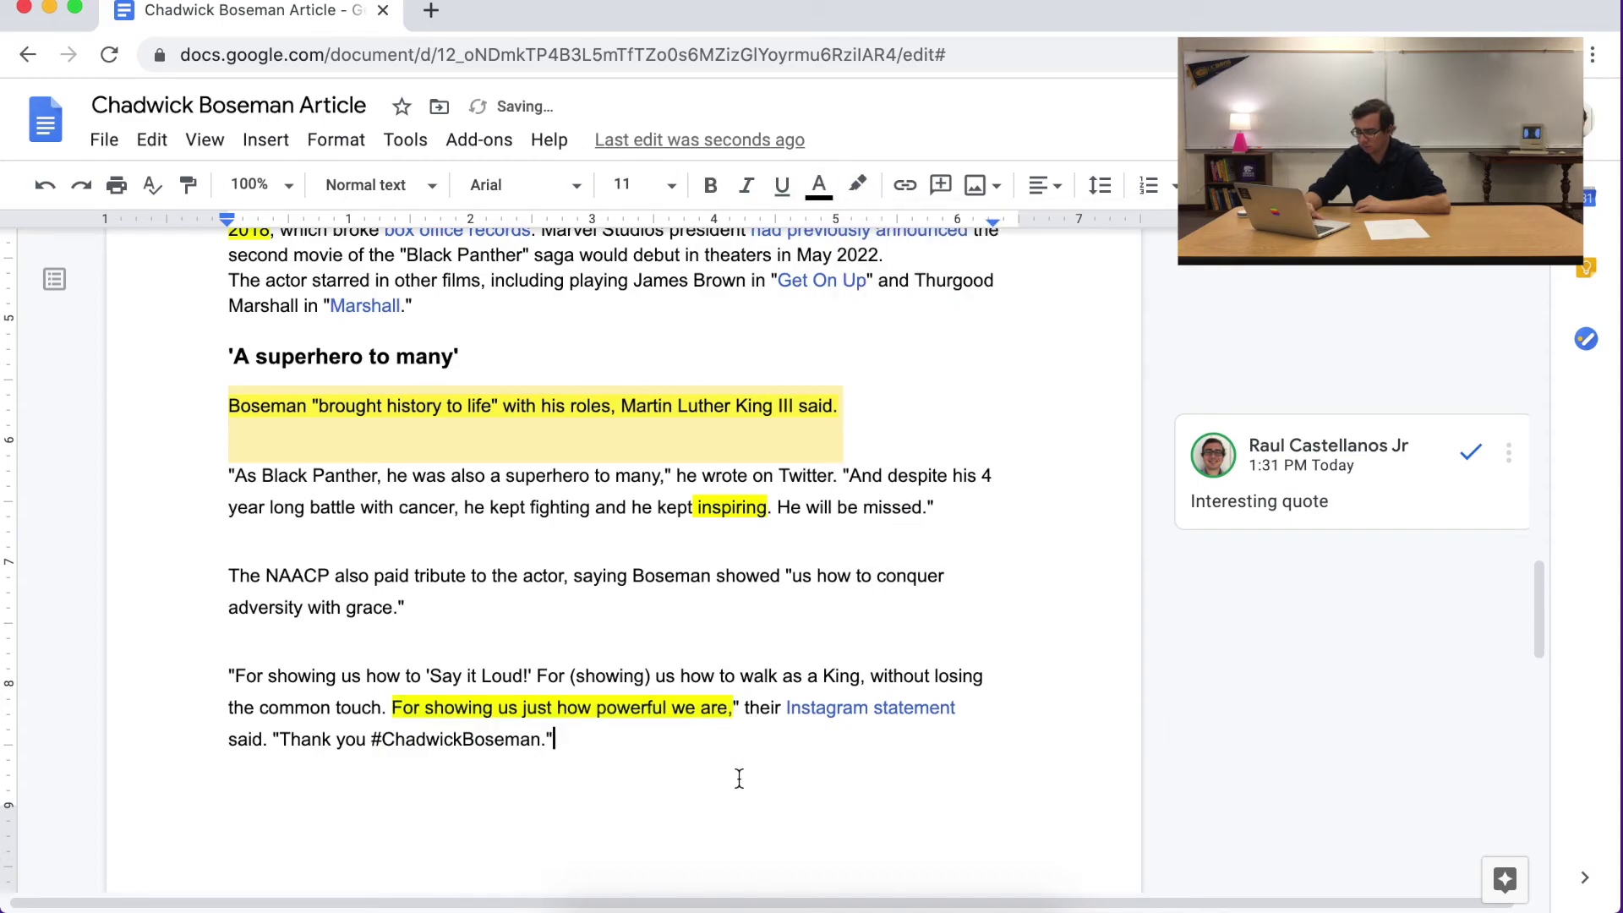